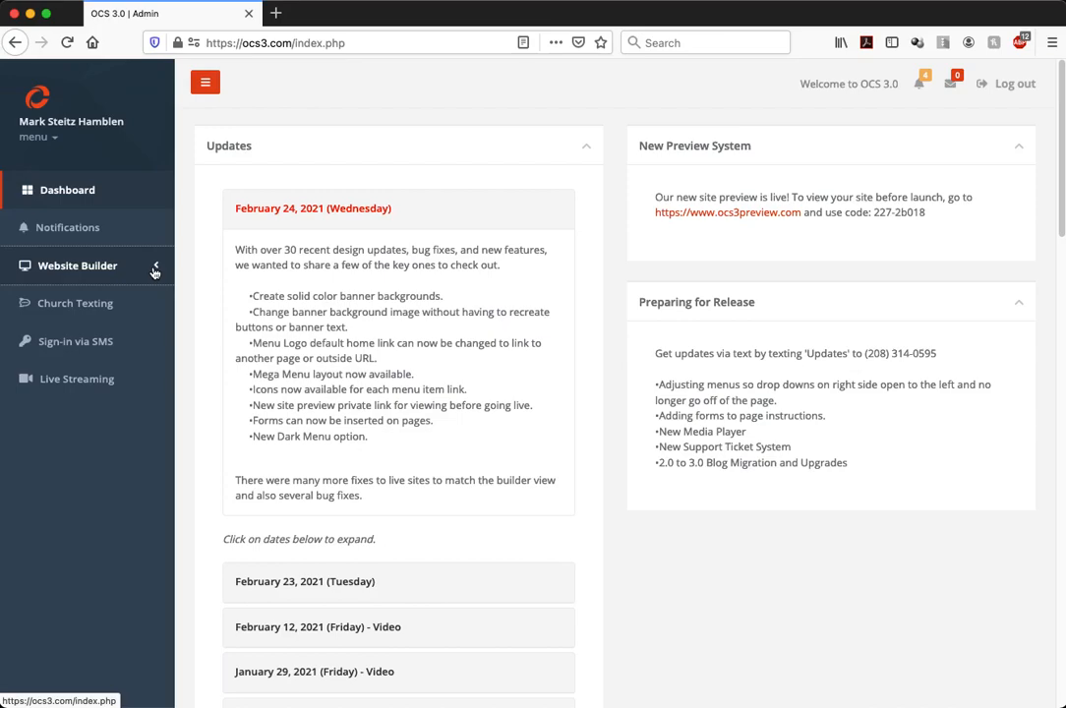
# - Open the Page Builder from the Website Builder options in a new browser tab and switch to it
pyautogui.click(154, 269)
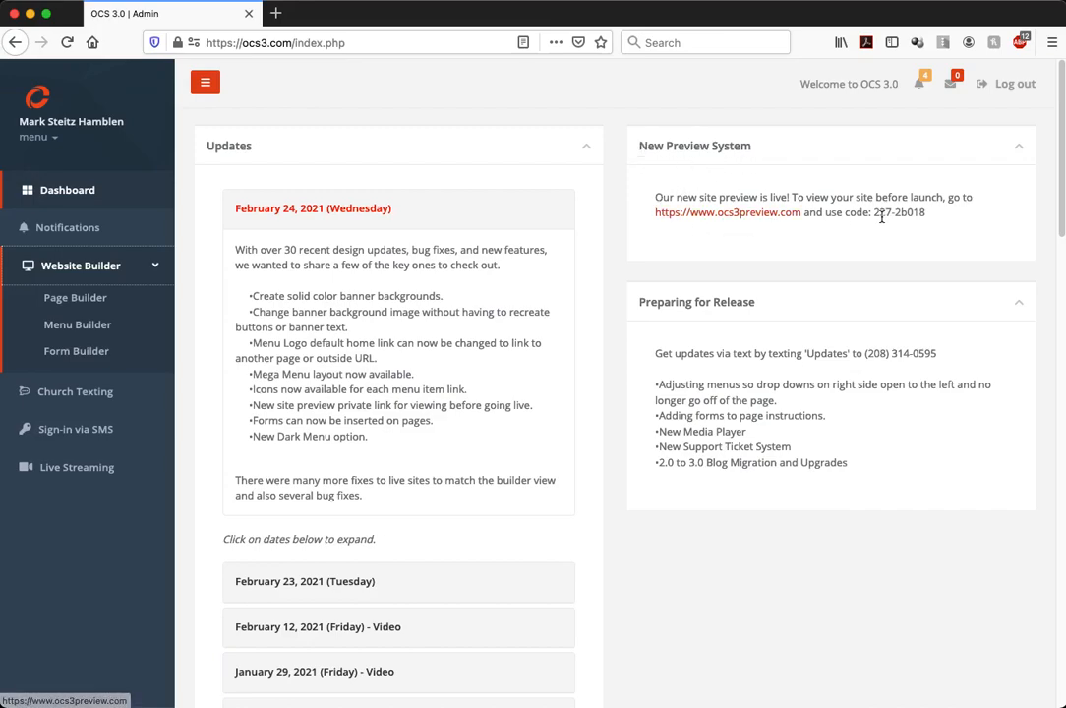
pyautogui.moveTo(875, 214); pyautogui.dragTo(926, 215)
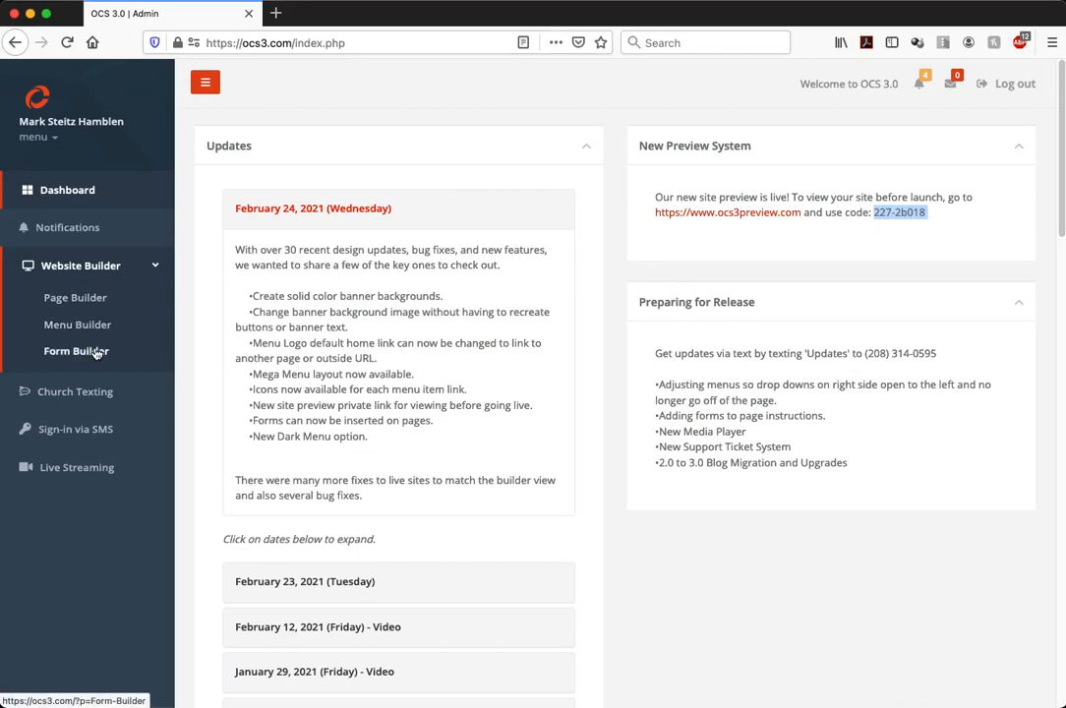
pyautogui.rightClick(86, 300)
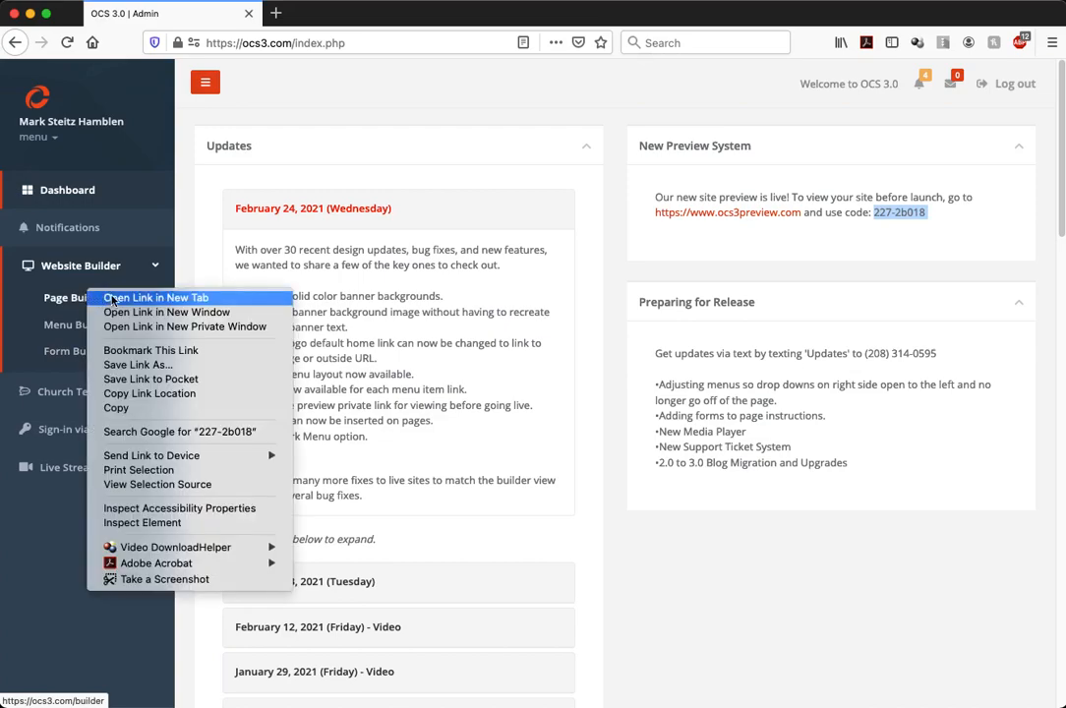
pyautogui.click(112, 297)
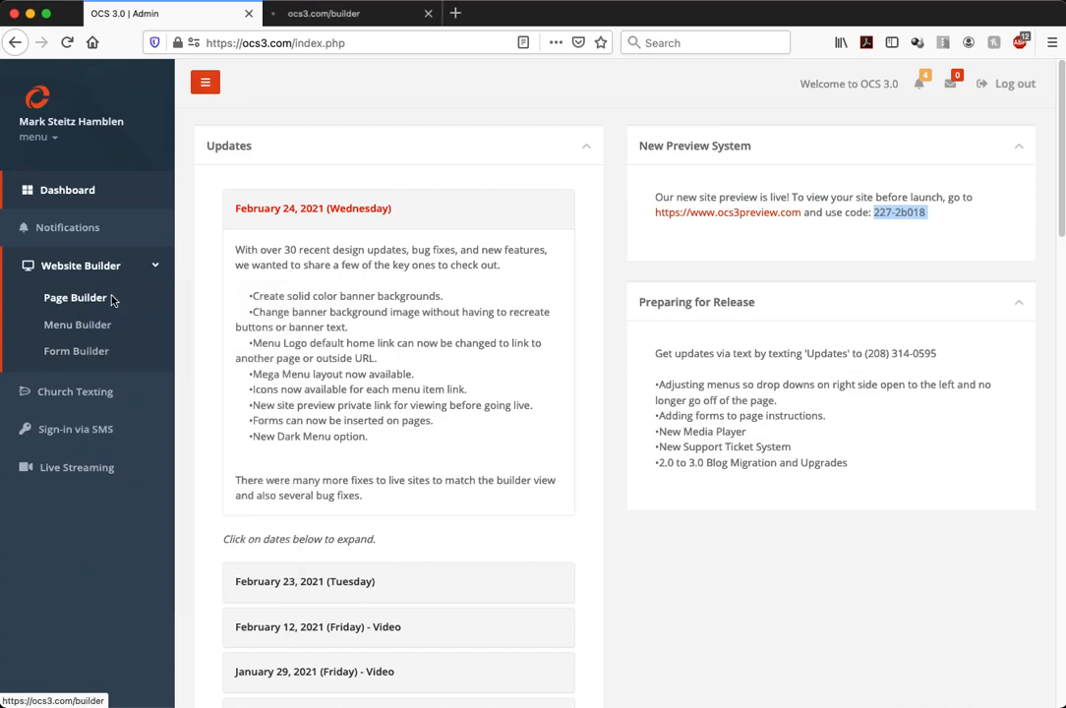
pyautogui.click(361, 17)
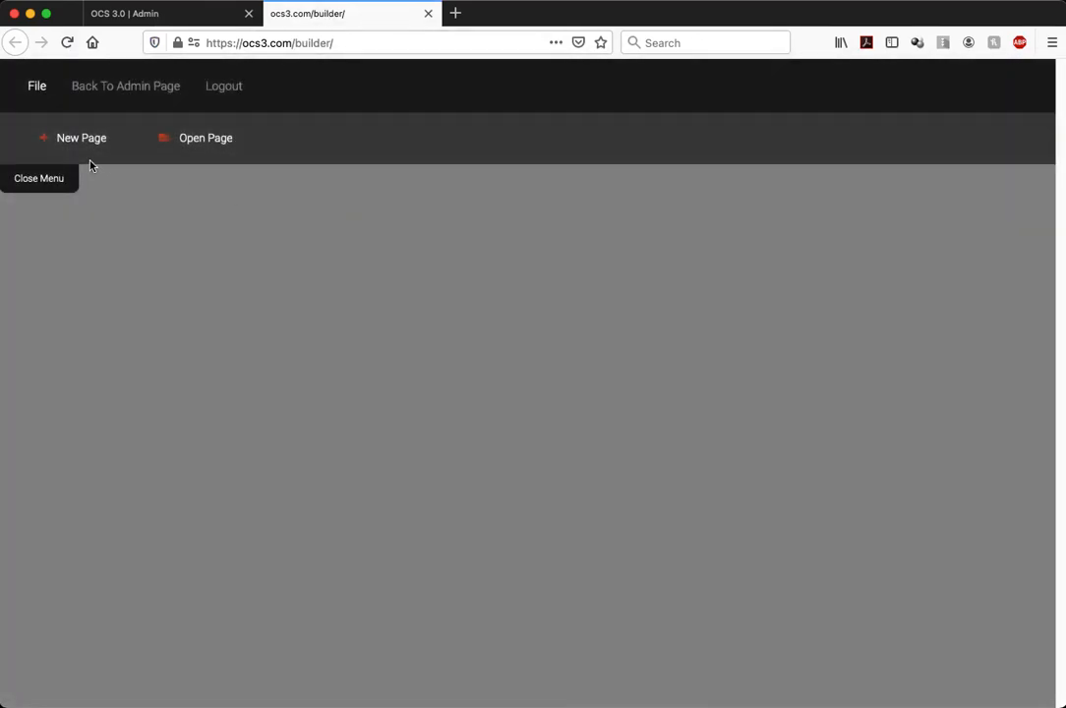
pyautogui.click(180, 13)
pyautogui.rightClick(90, 293)
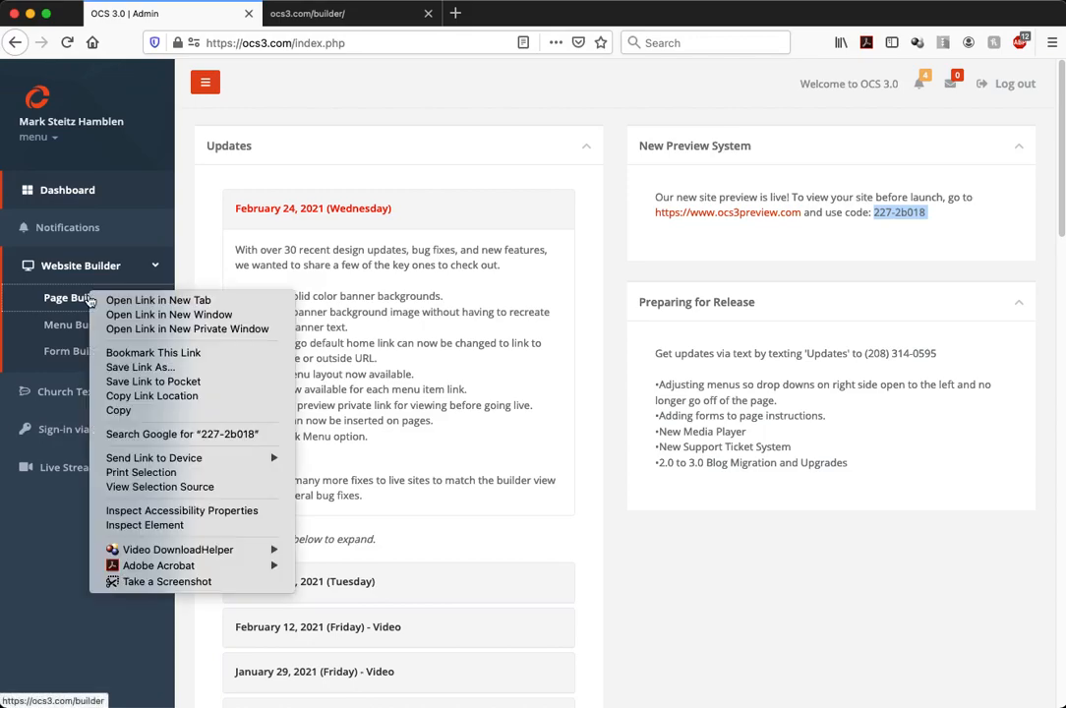
pyautogui.press('Escape')
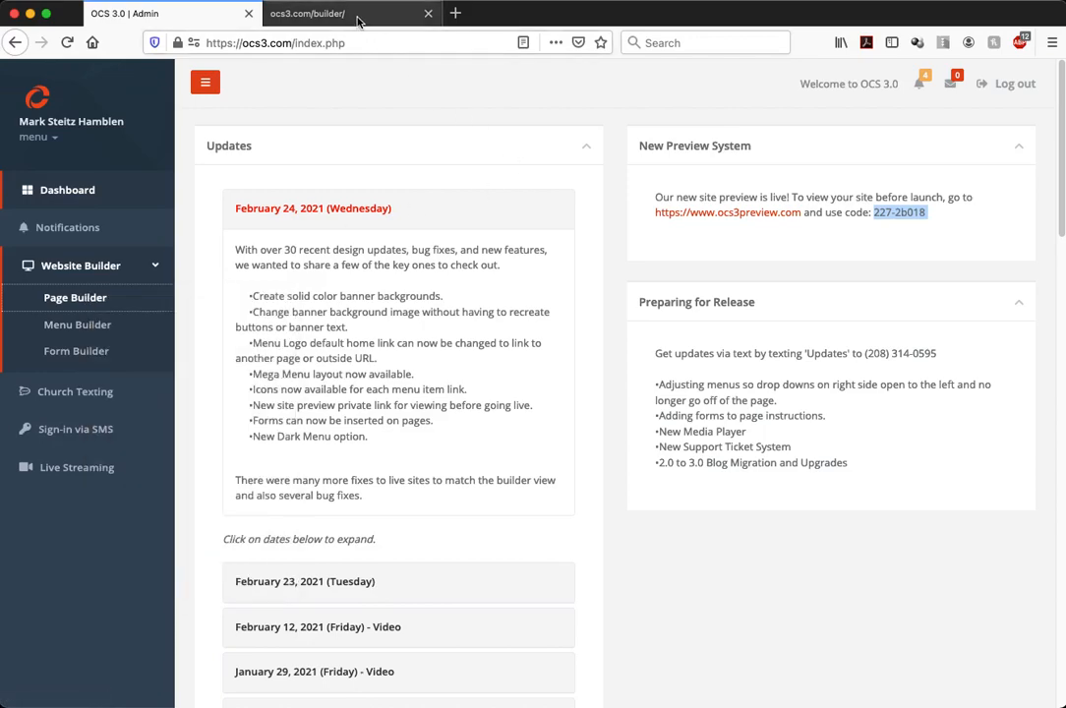
pyautogui.click(295, 15)
pyautogui.click(203, 16)
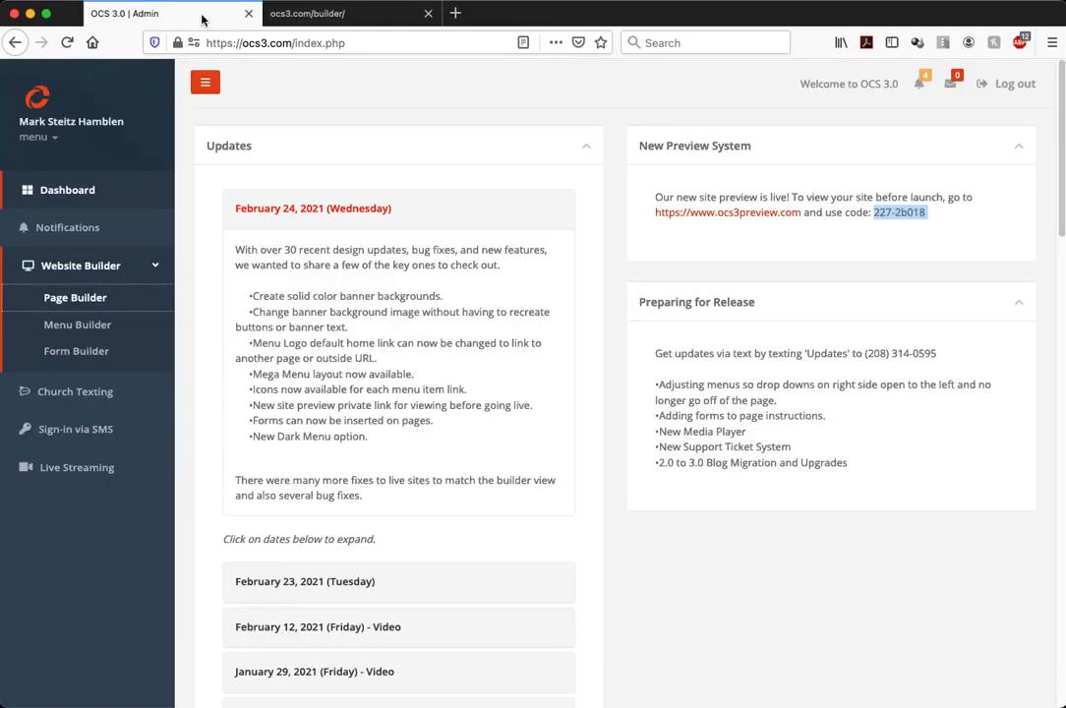
pyautogui.click(357, 17)
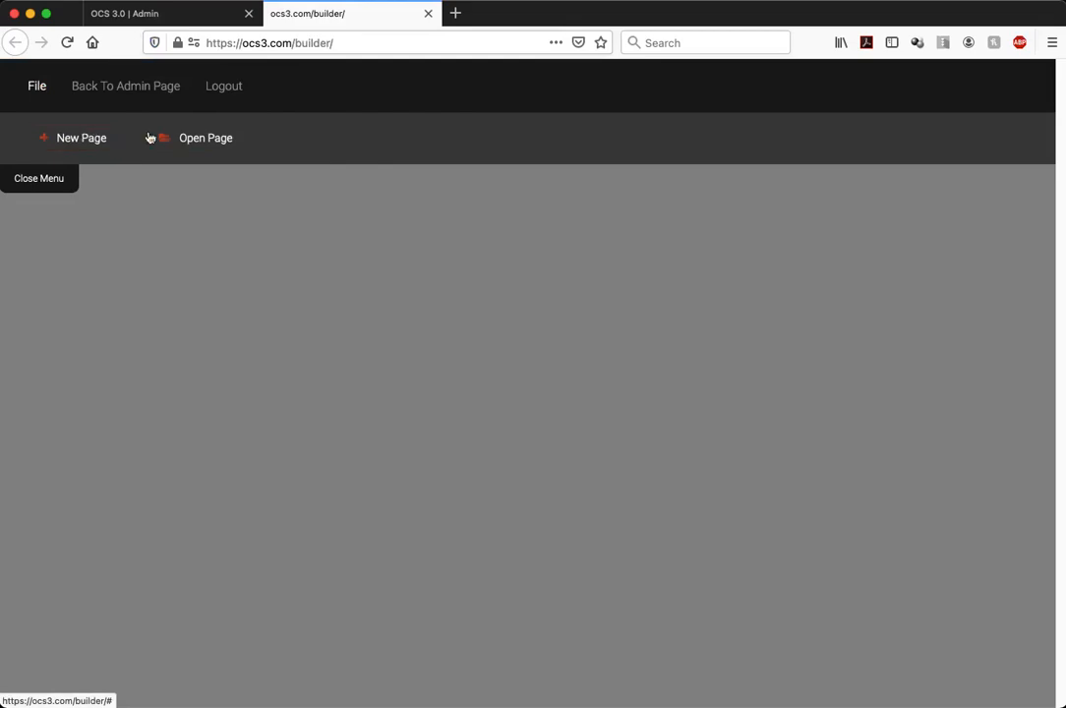
# - Check the list of saved pages, and create a new page named Home
pyautogui.click(183, 136)
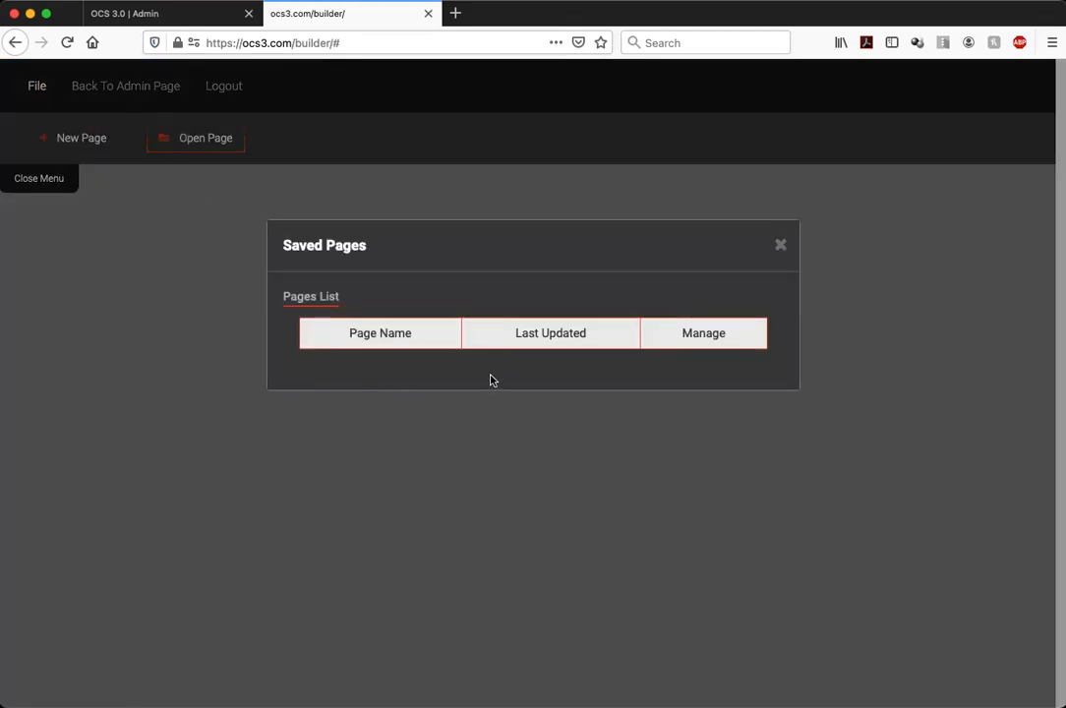
pyautogui.click(780, 246)
pyautogui.click(85, 140)
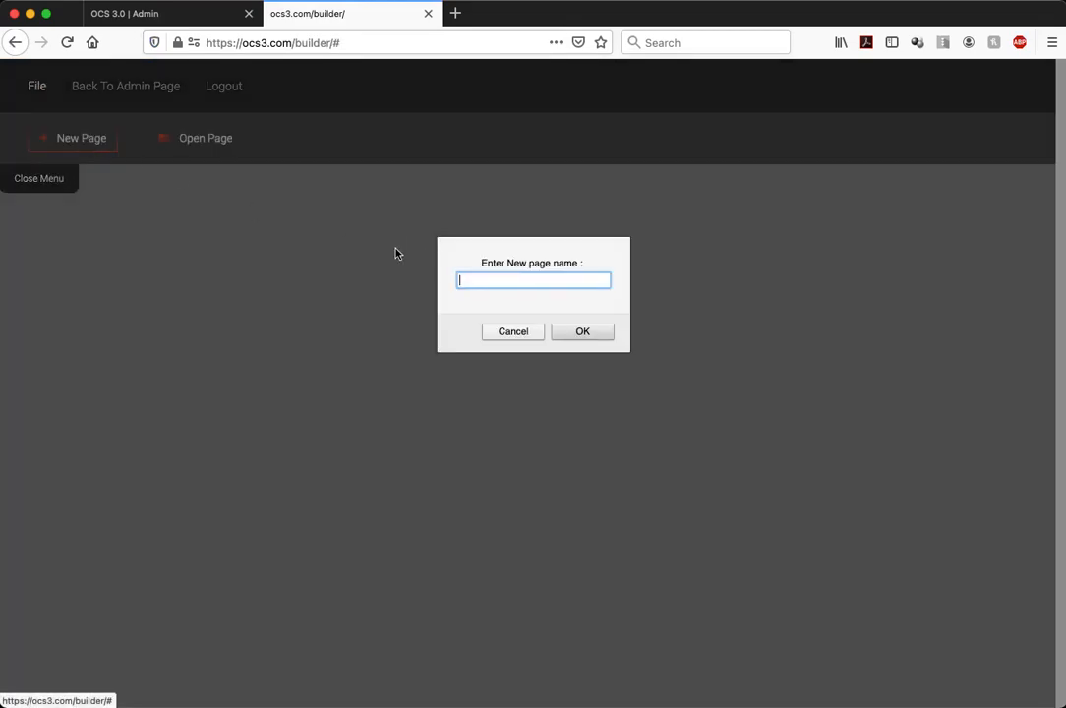
pyautogui.write('Home')
pyautogui.click(583, 332)
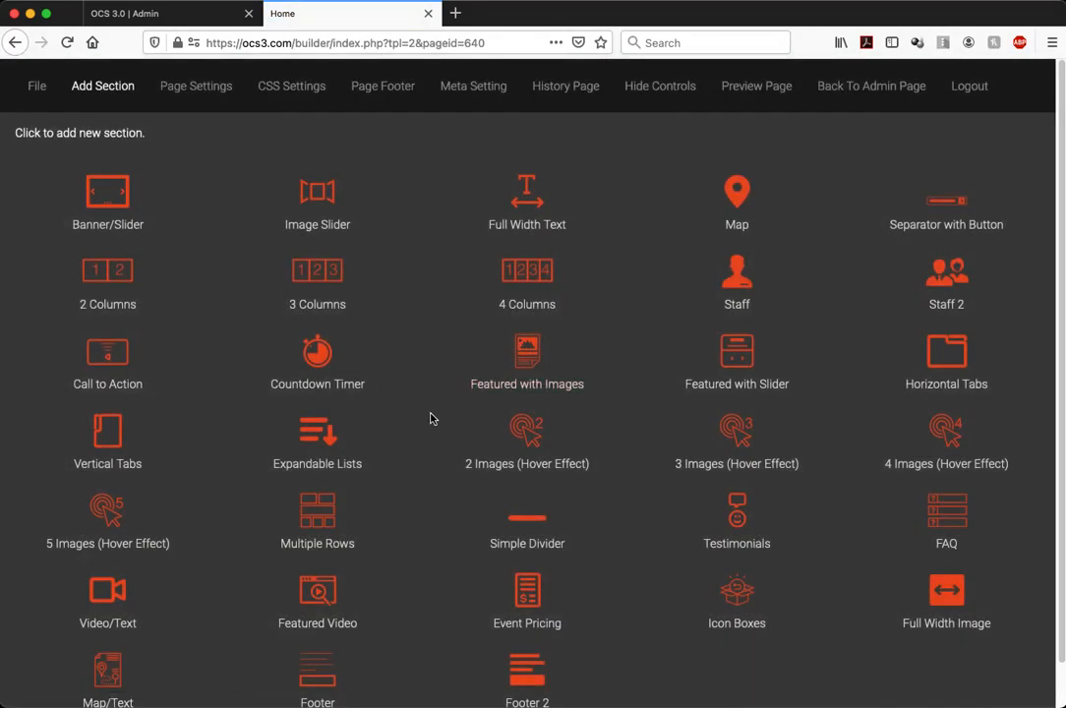
# - Look through the available section types, the file options and the page settings of the Home page
pyautogui.scroll(-2, 430, 418)
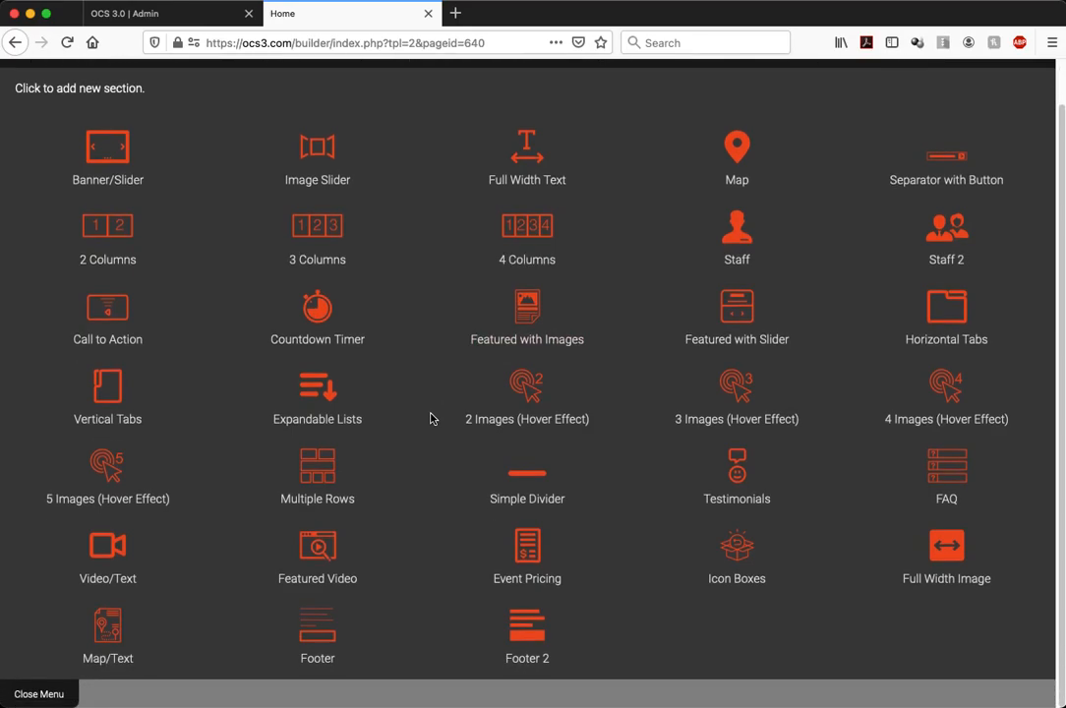
pyautogui.scroll(2, 420, 310)
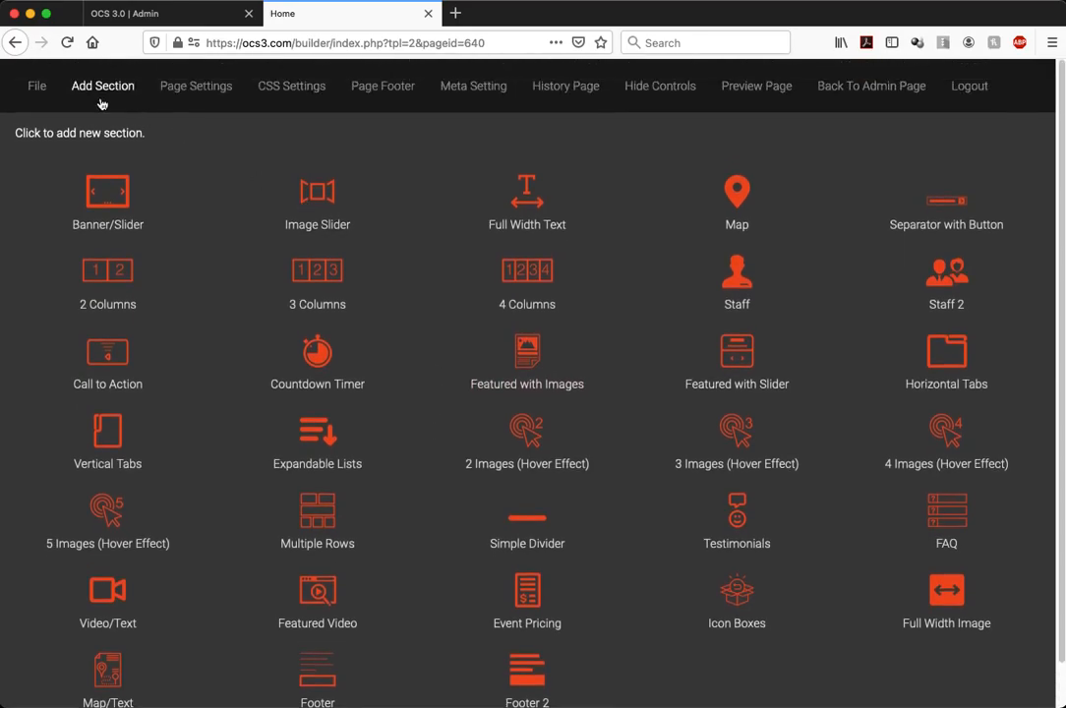
pyautogui.click(39, 89)
pyautogui.click(49, 180)
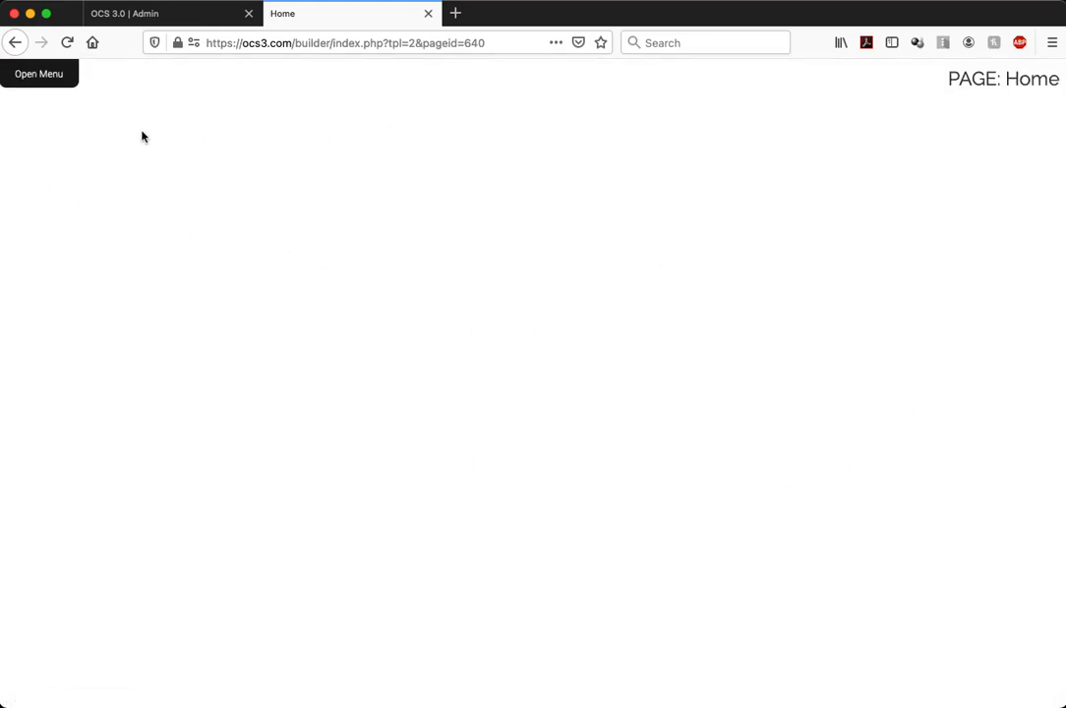
pyautogui.click(44, 74)
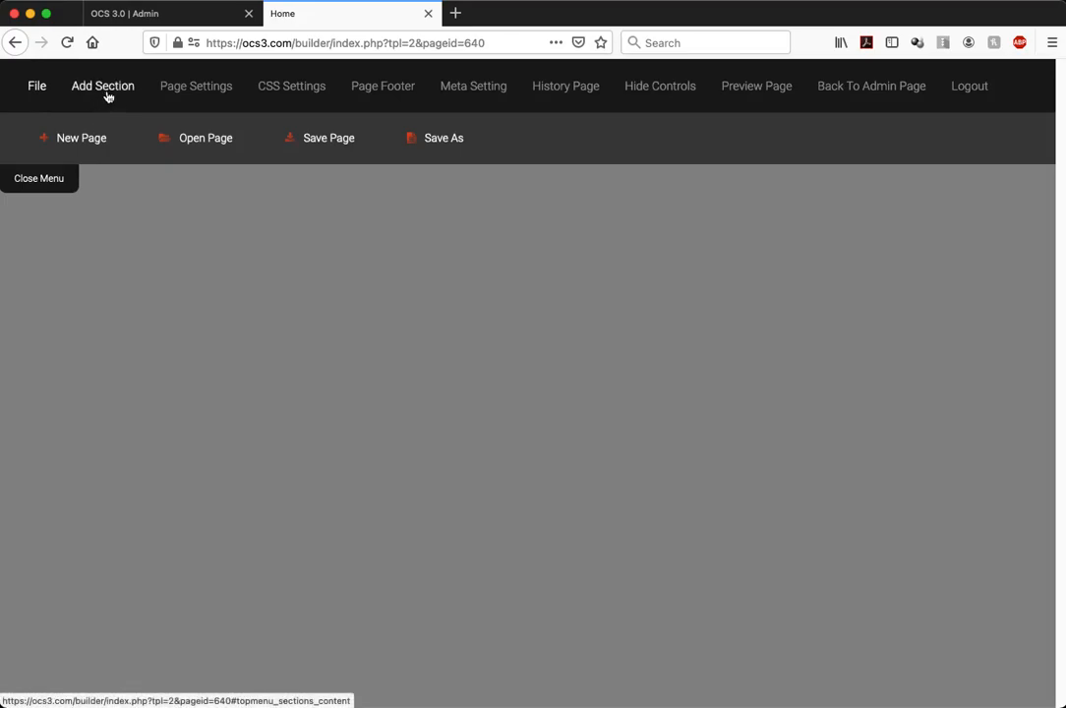
pyautogui.click(107, 92)
pyautogui.click(195, 91)
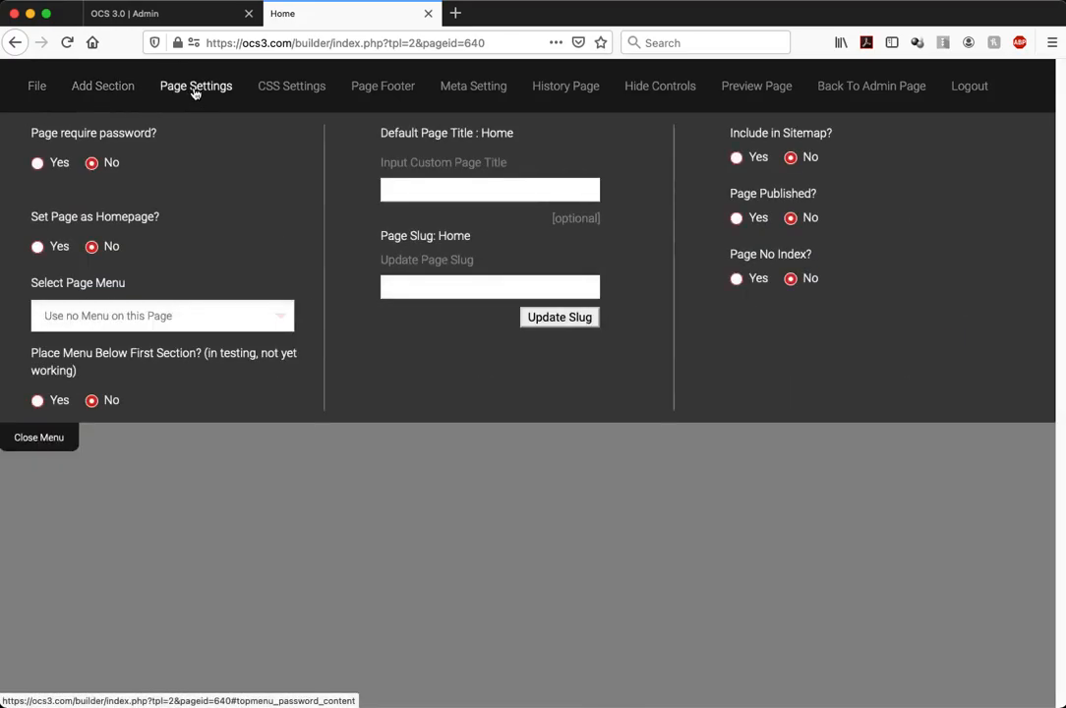
# - Add a Map section and a 2 Columns section to the Home page
pyautogui.click(120, 88)
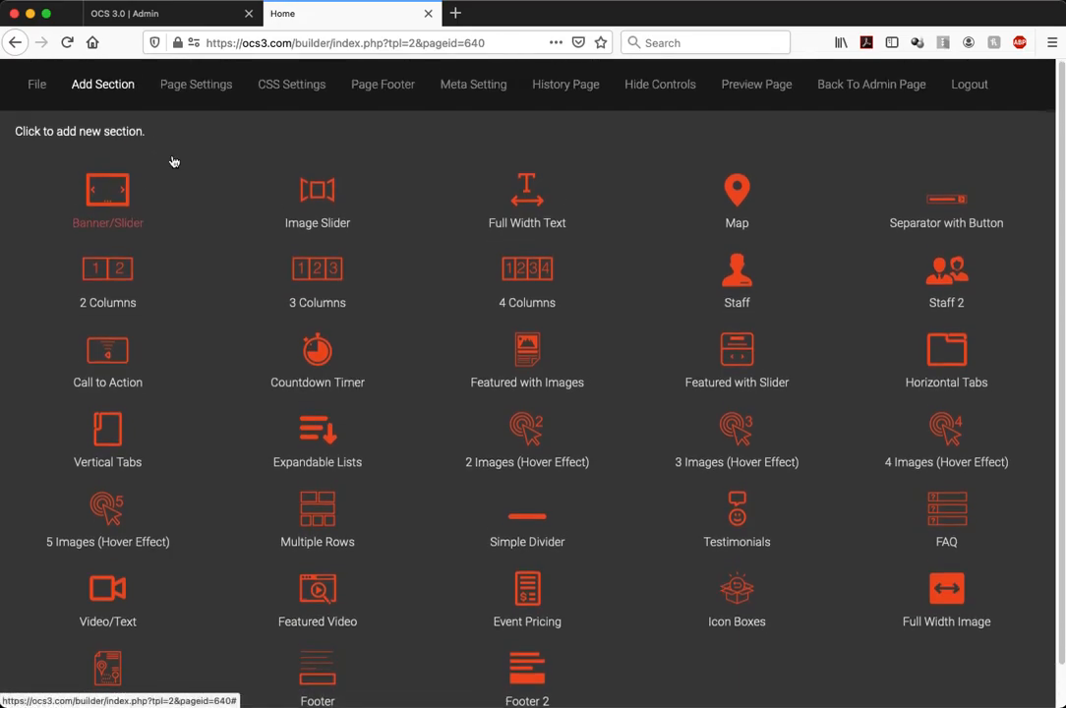
pyautogui.scroll(-1, 422, 394)
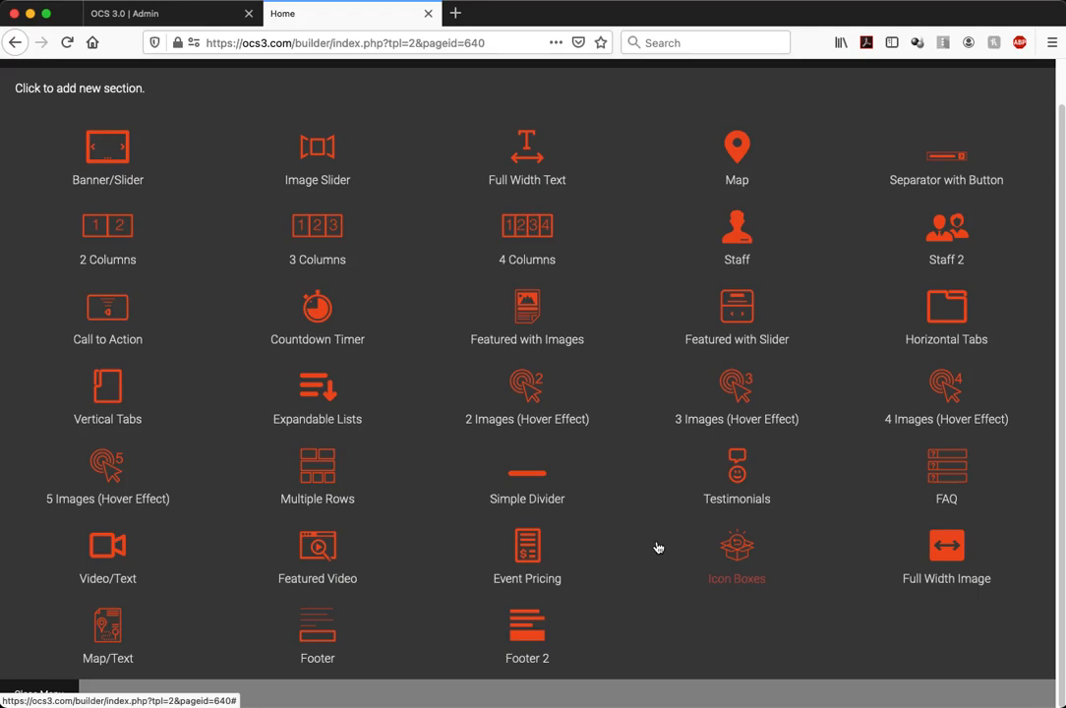
pyautogui.click(738, 145)
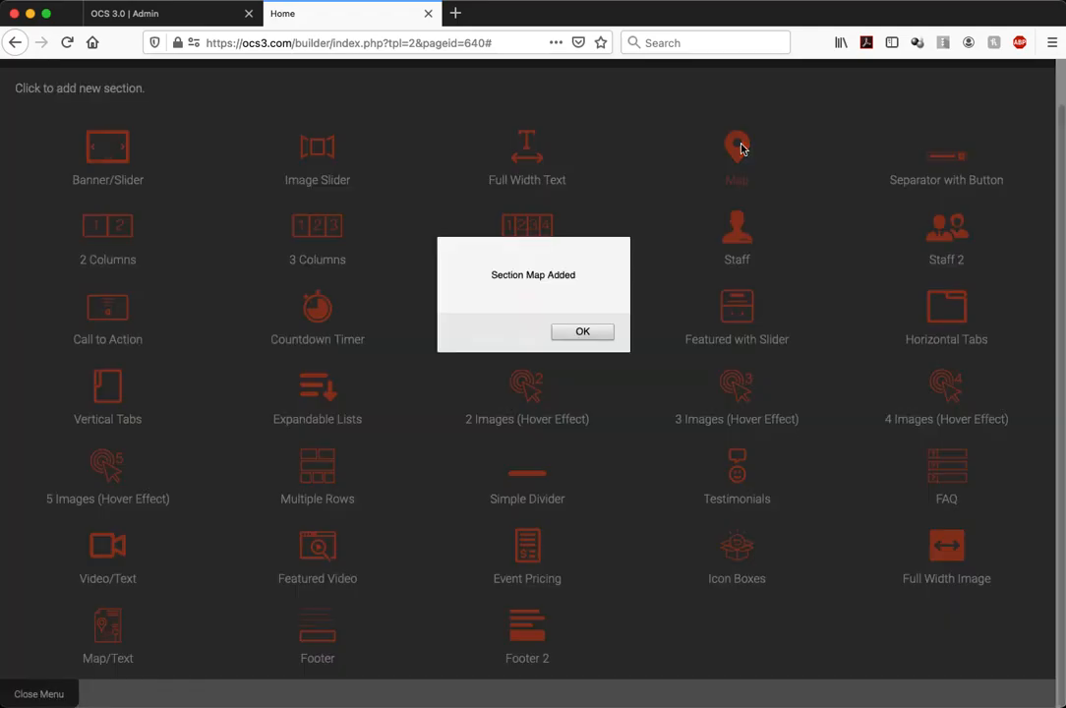
pyautogui.click(587, 336)
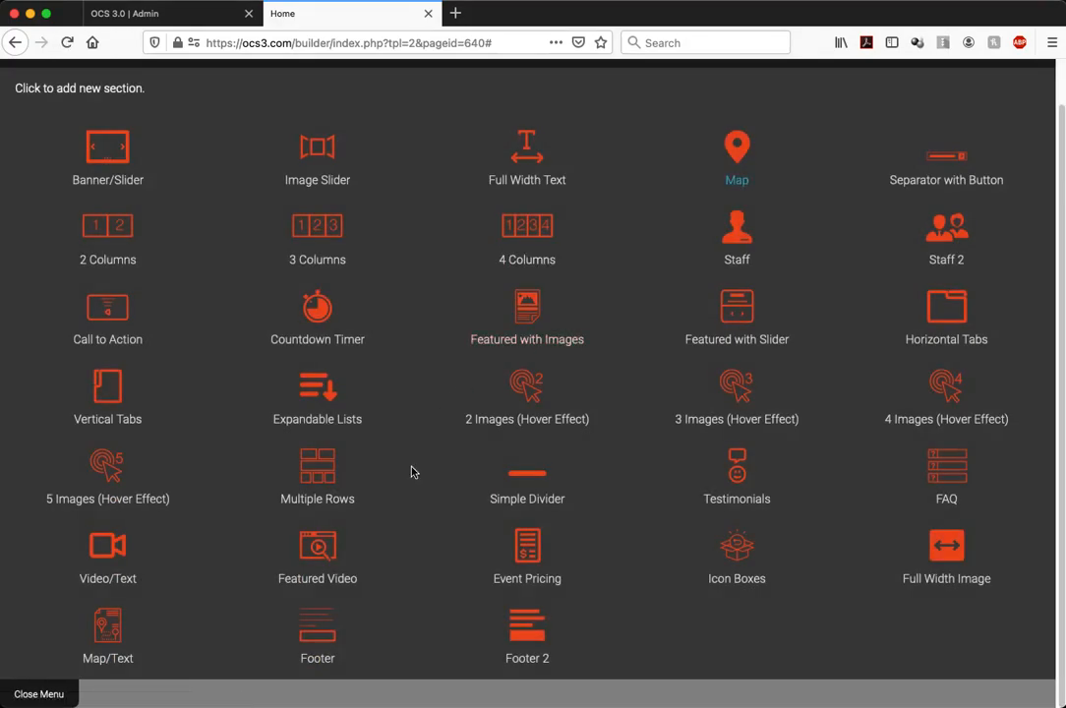
pyautogui.click(125, 230)
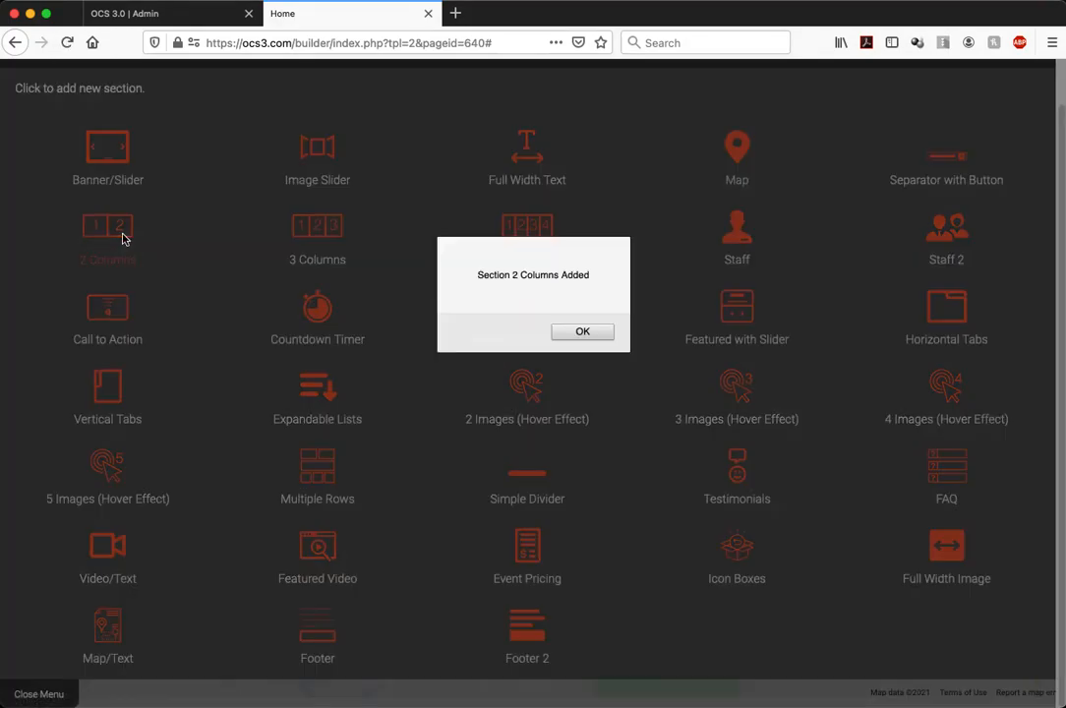
pyautogui.click(590, 335)
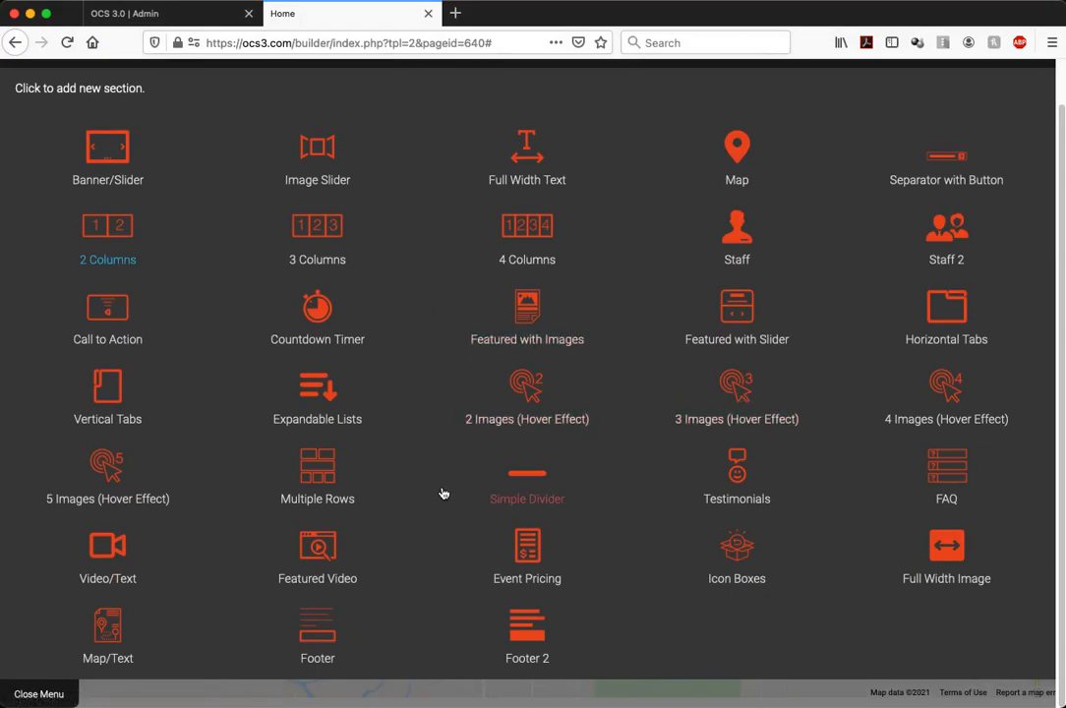
# - Add a Staff section and a Full Width Text section to the Home page
pyautogui.click(737, 260)
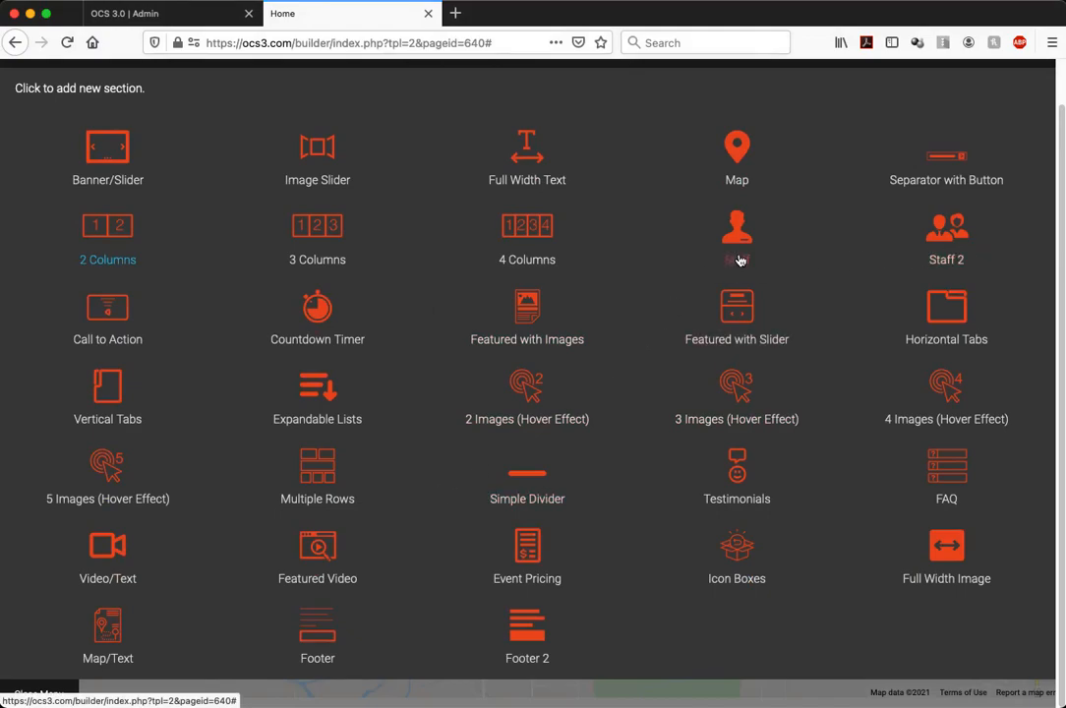
pyautogui.click(587, 333)
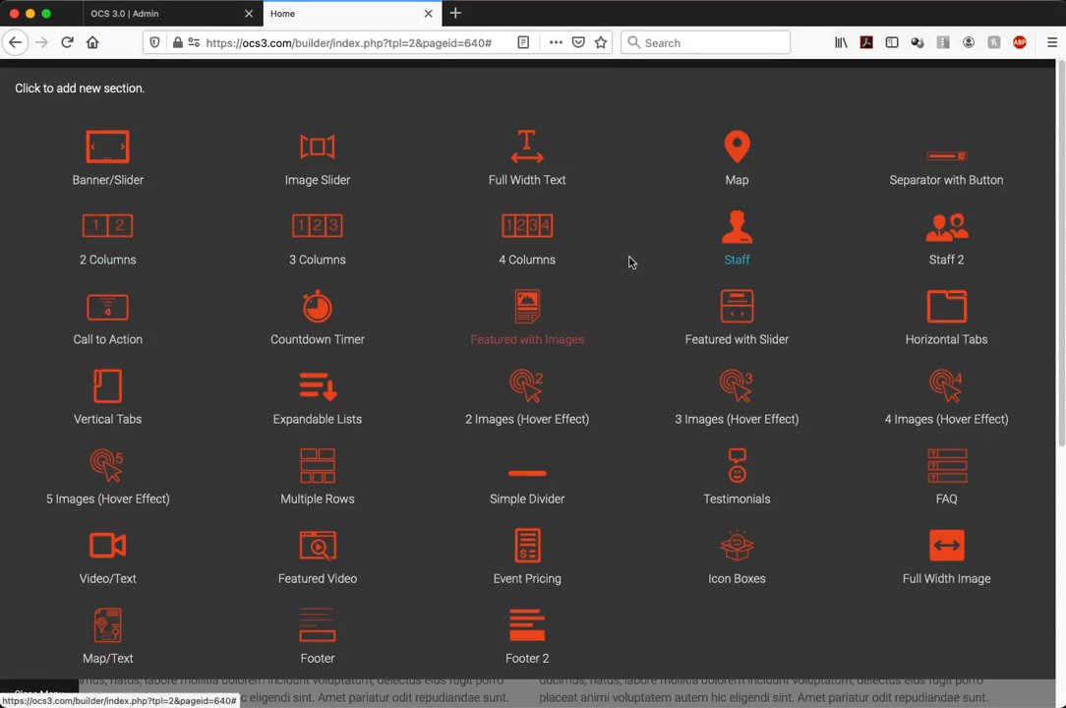
pyautogui.click(552, 186)
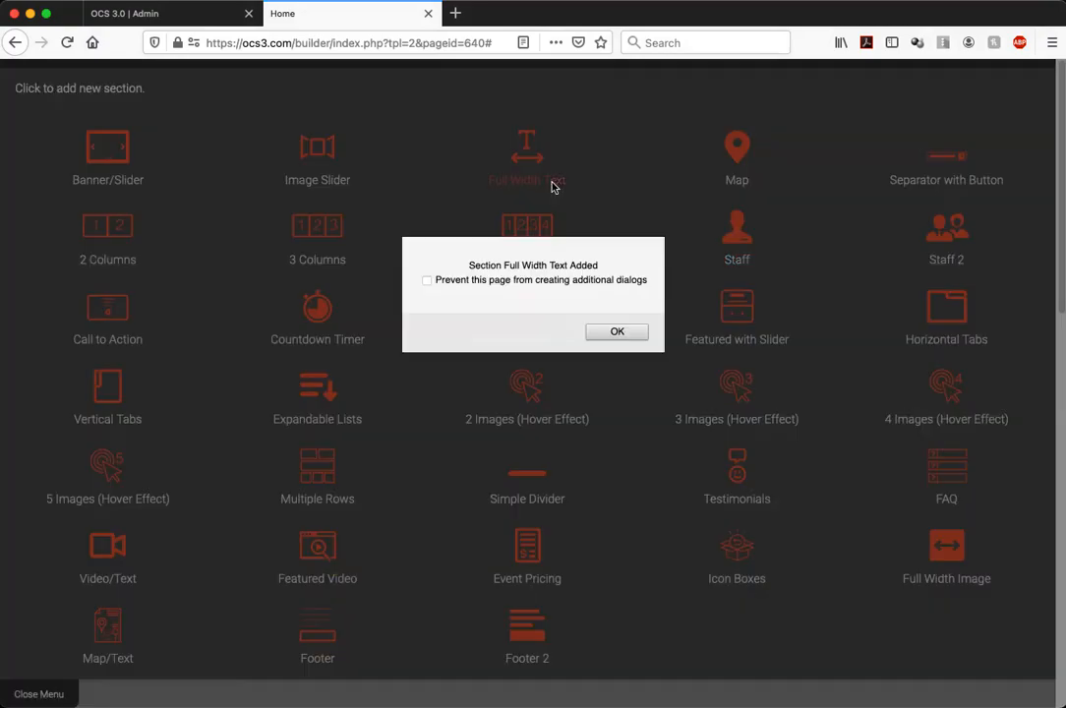
pyautogui.click(619, 331)
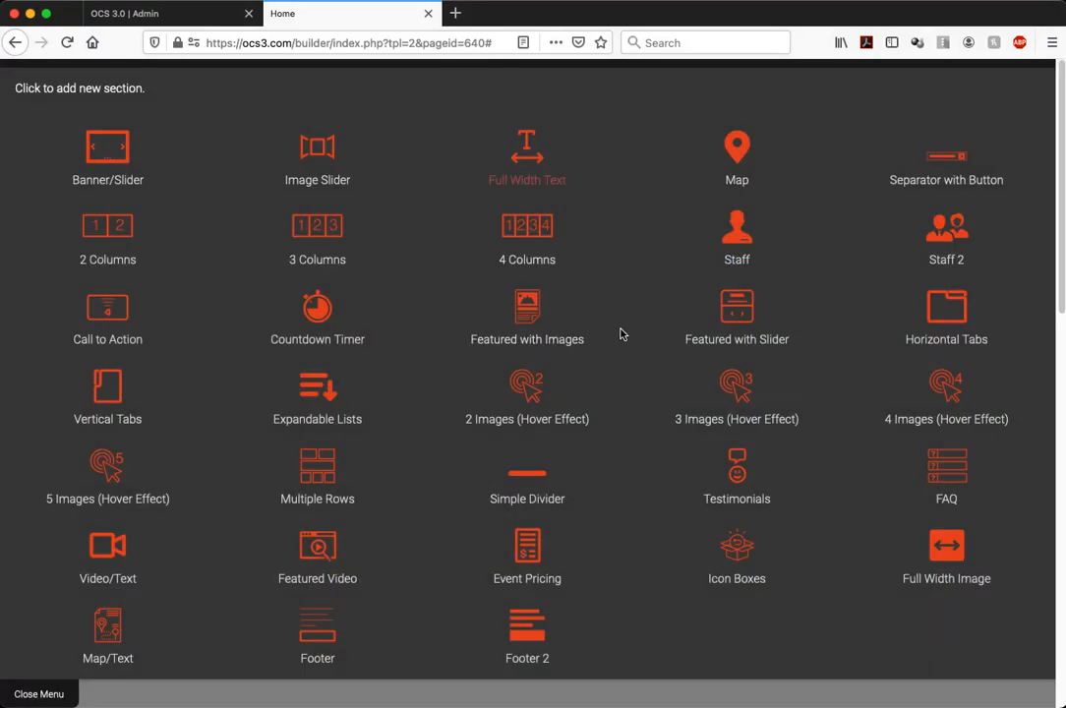
# - Add a Banner/Slider section to the Home page and close the builder menu to show the page
pyautogui.click(122, 181)
pyautogui.click(609, 332)
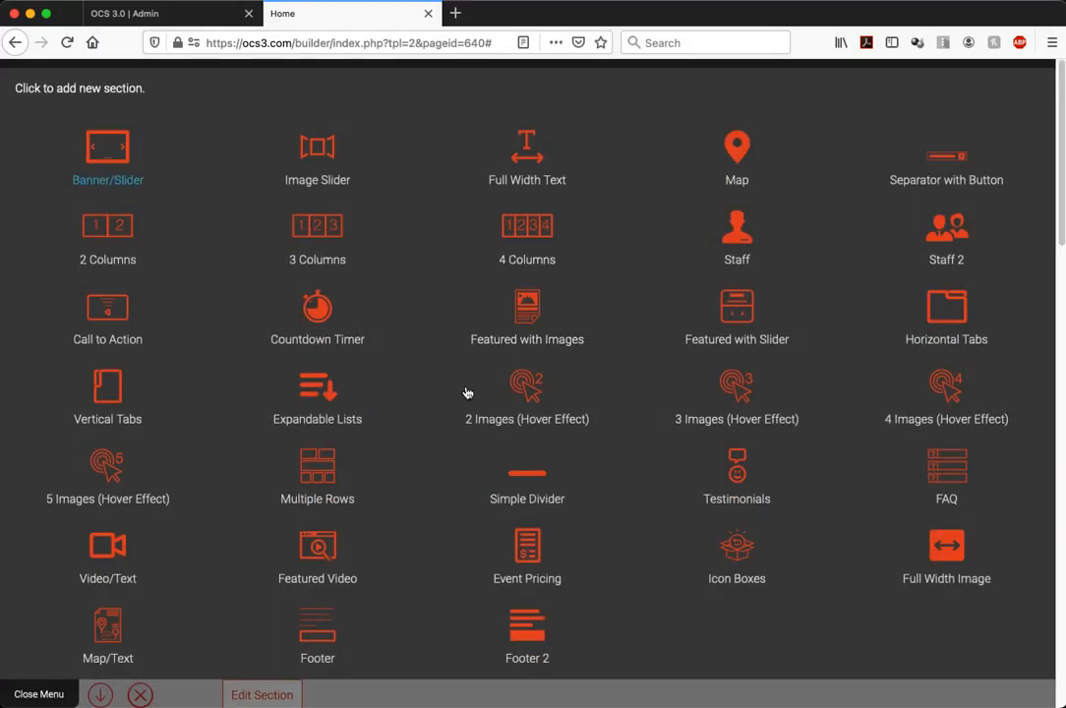
pyautogui.click(39, 694)
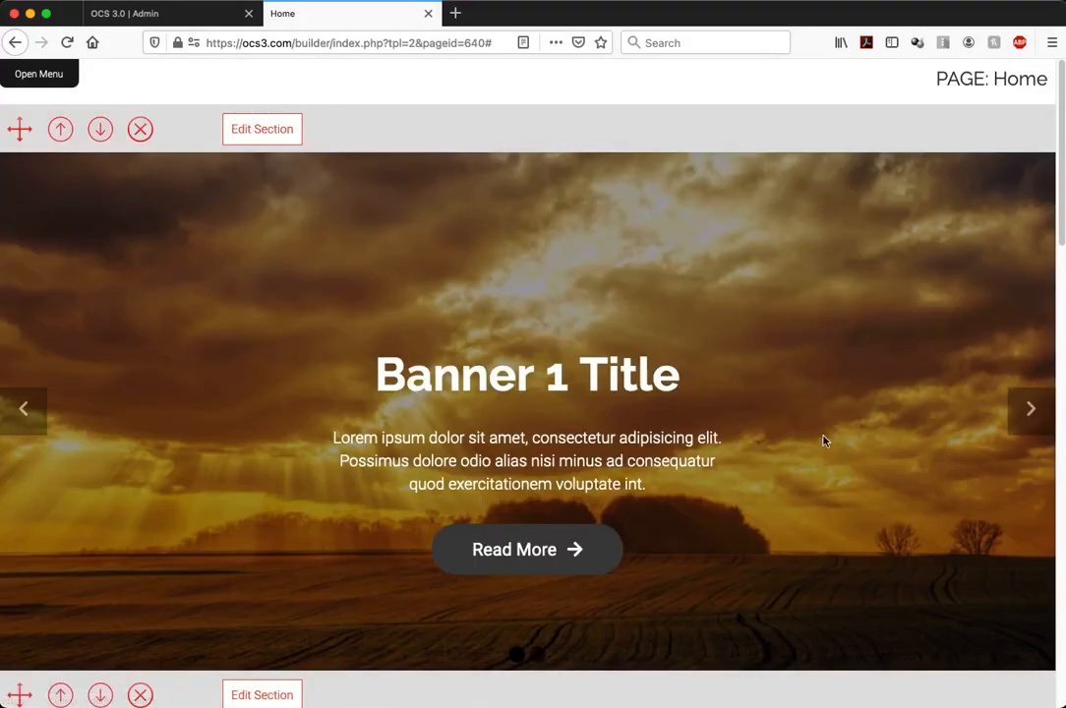
# - Move the full-width text section titled Section Title below the Staff section
pyautogui.scroll(-15, 824, 441)
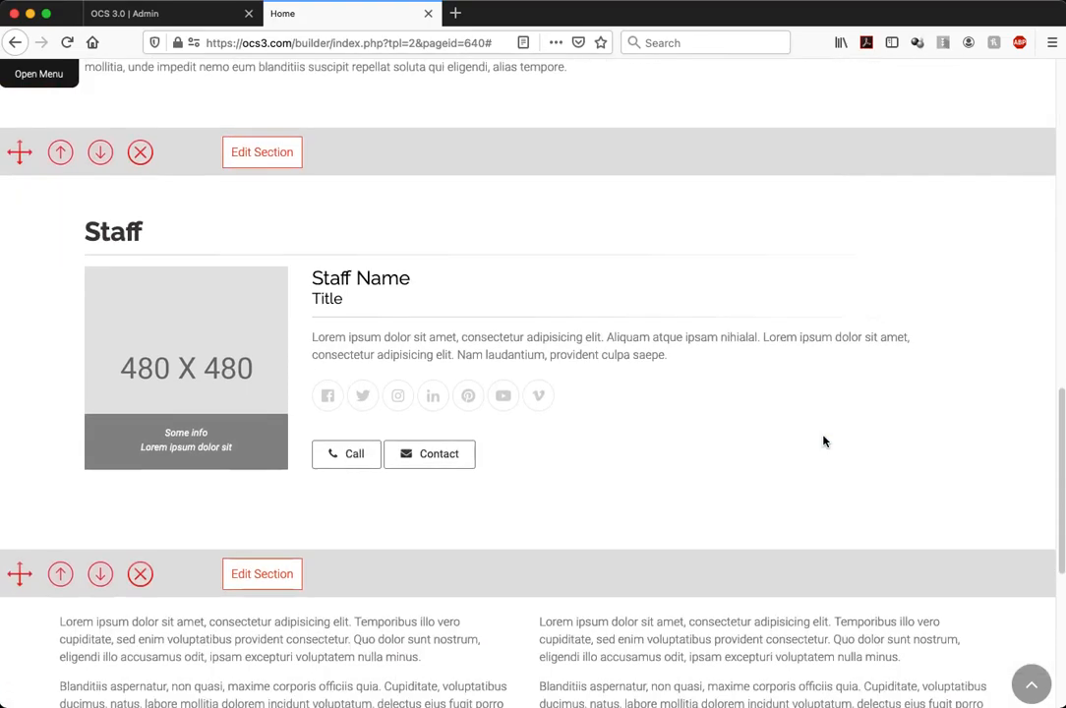
pyautogui.scroll(-3, 824, 441)
pyautogui.scroll(12, 824, 435)
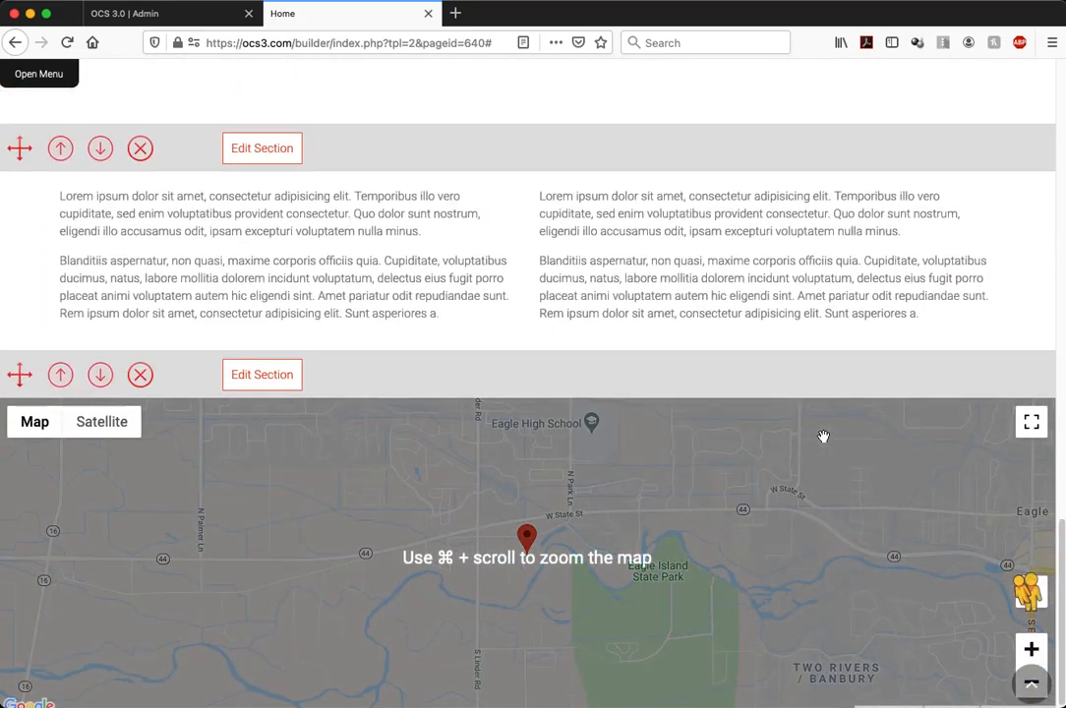
pyautogui.scroll(5, 824, 435)
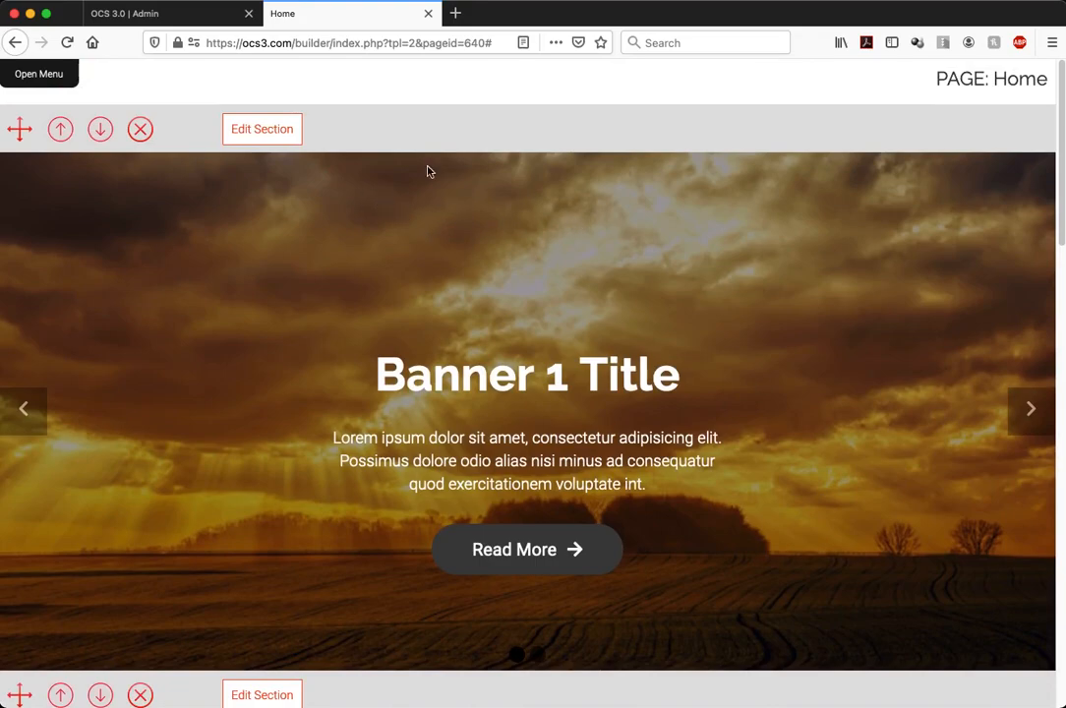
pyautogui.scroll(-10, 119, 228)
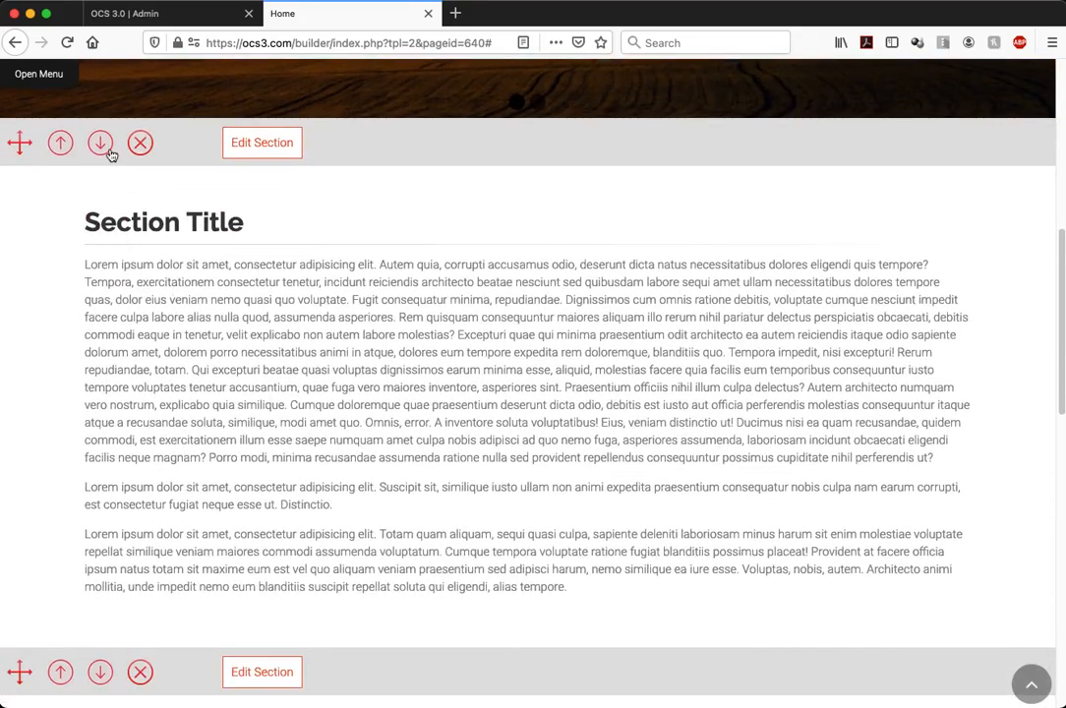
pyautogui.moveTo(17, 139); pyautogui.dragTo(41, 183)
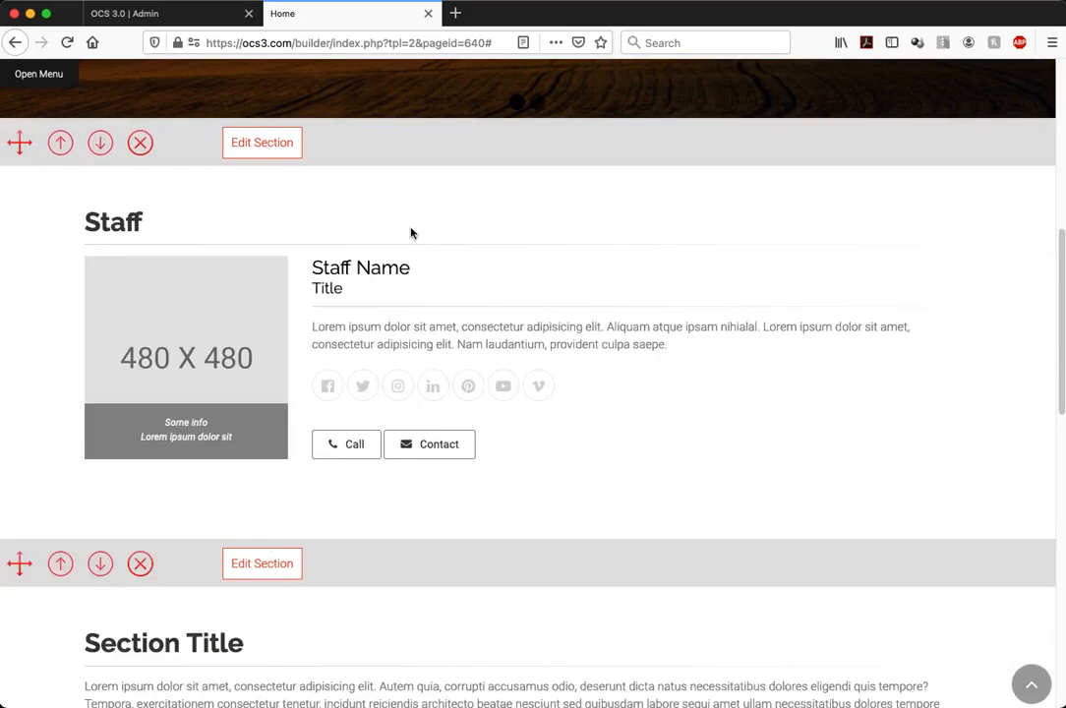
pyautogui.scroll(-1, 62, 314)
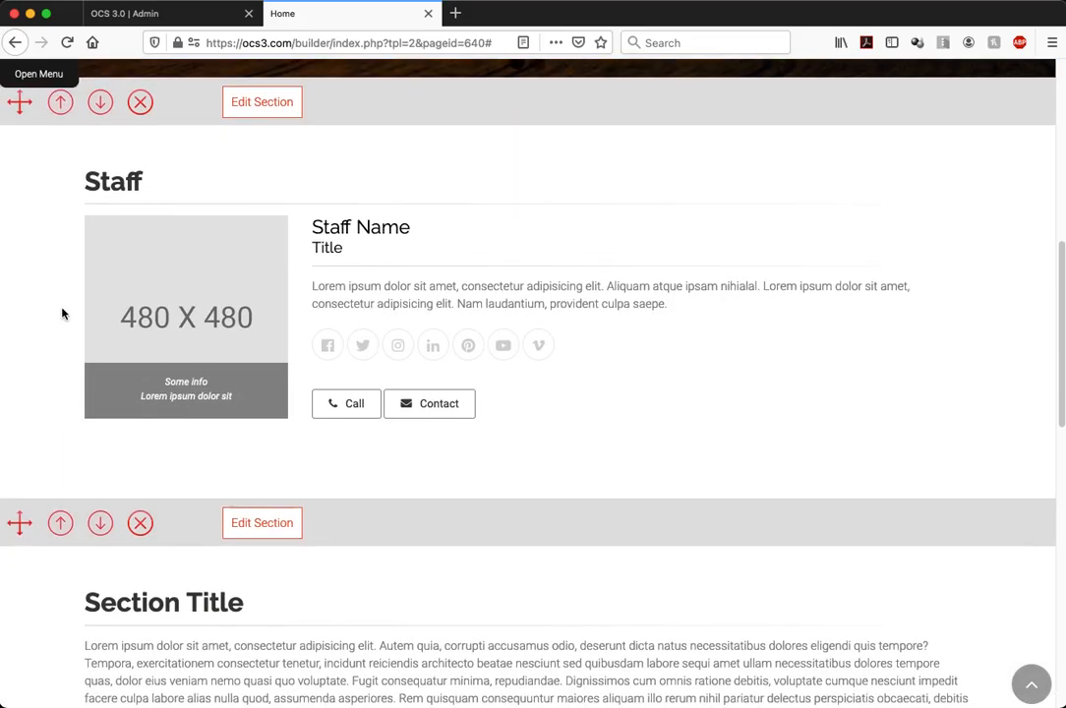
# - Review the order and content of all sections on the Home page, from the banner down to the map
pyautogui.scroll(-12, 62, 314)
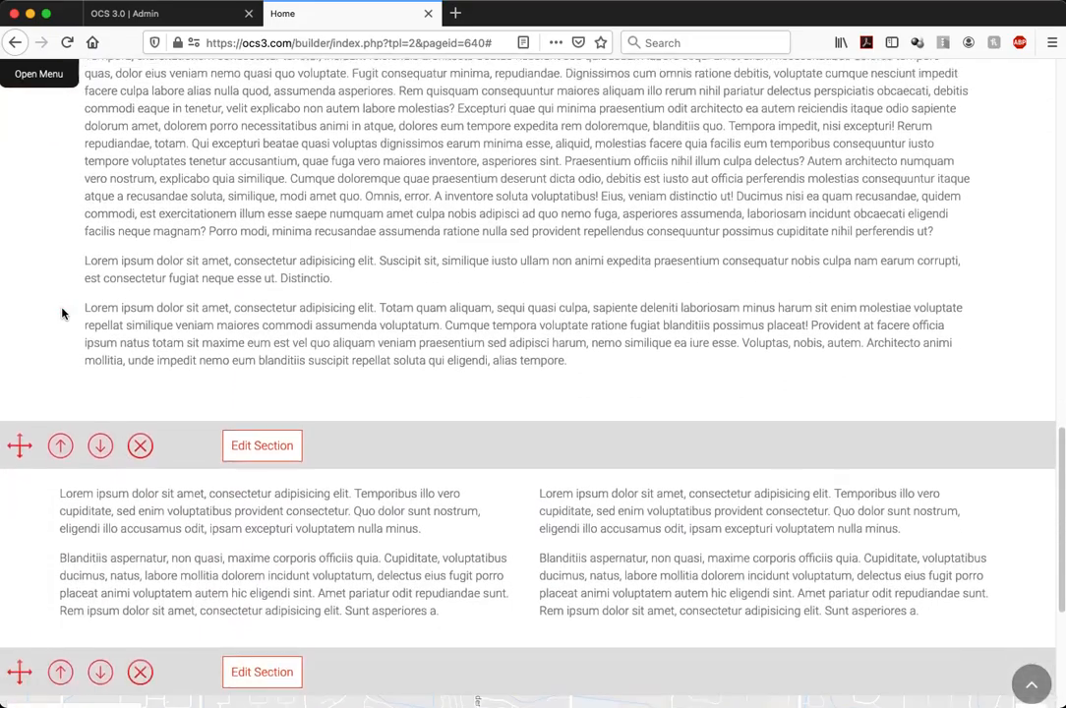
pyautogui.scroll(-2, 62, 313)
pyautogui.scroll(3, 148, 312)
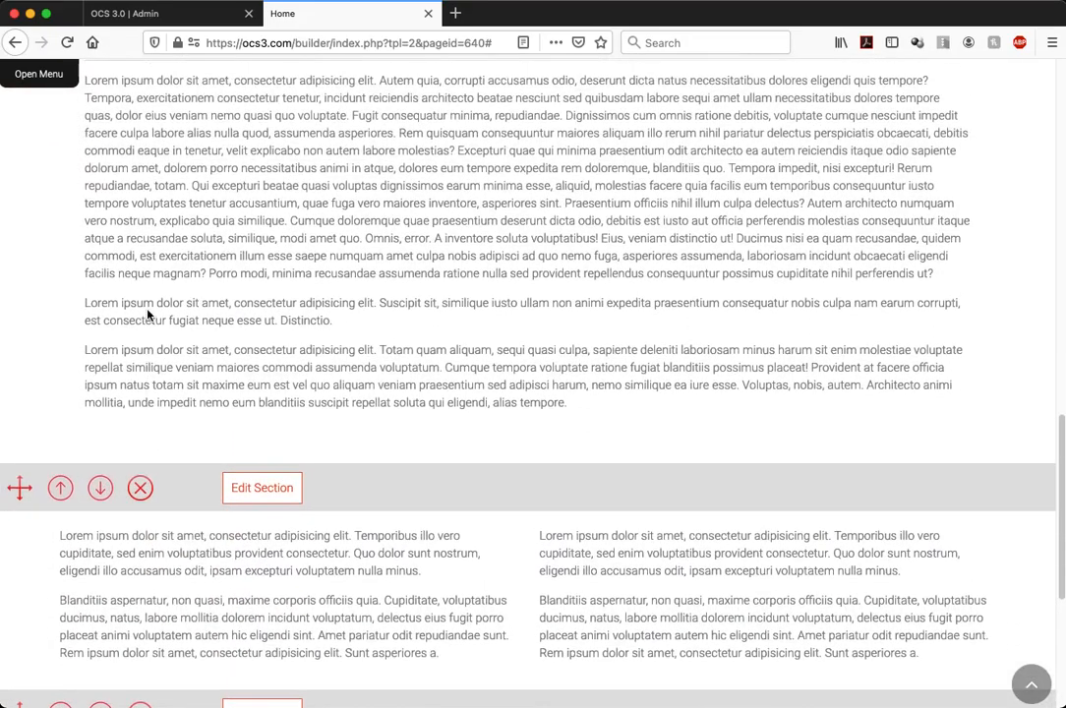
pyautogui.scroll(15, 309, 307)
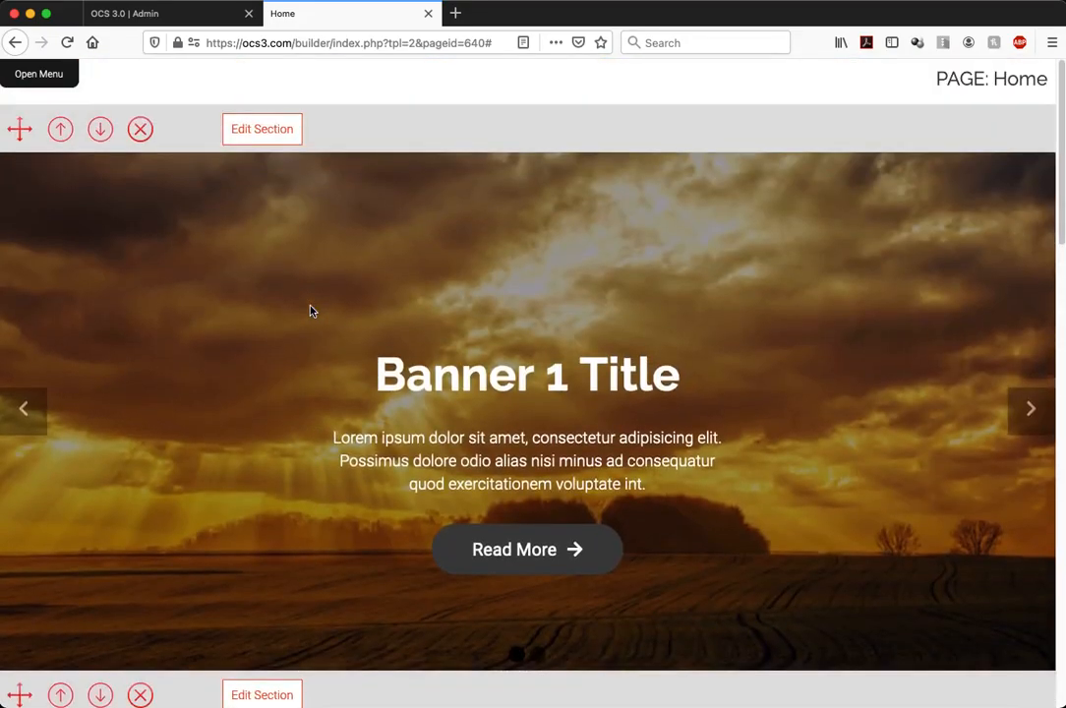
pyautogui.scroll(-12, 310, 310)
pyautogui.scroll(-8, 310, 311)
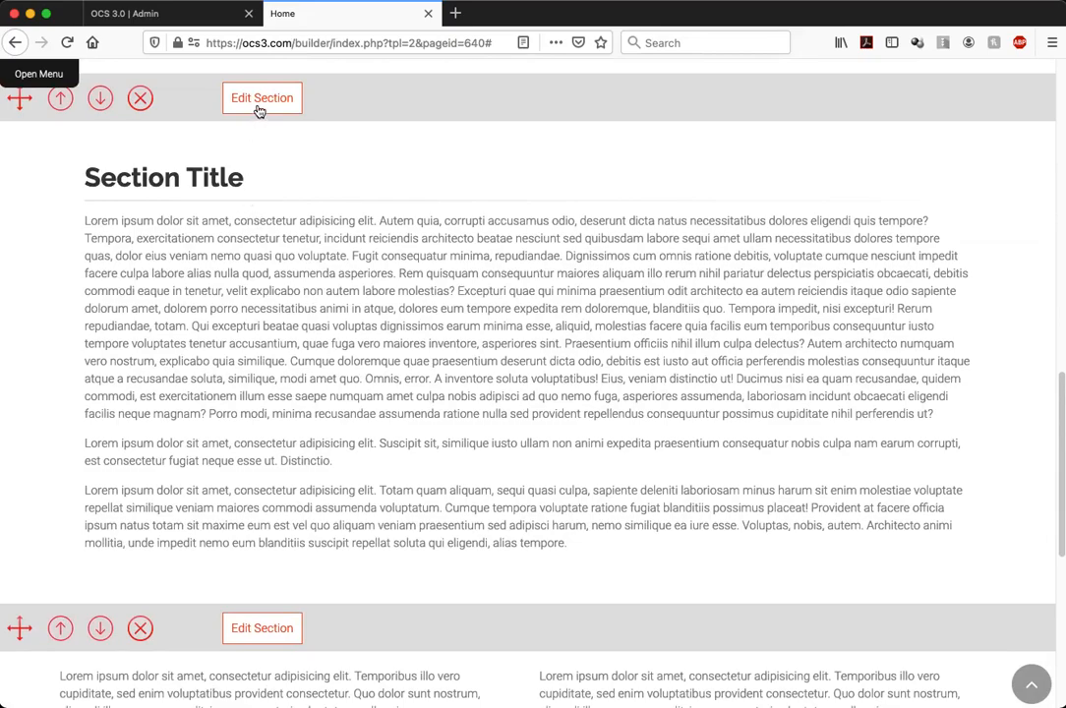
pyautogui.scroll(1, 280, 179)
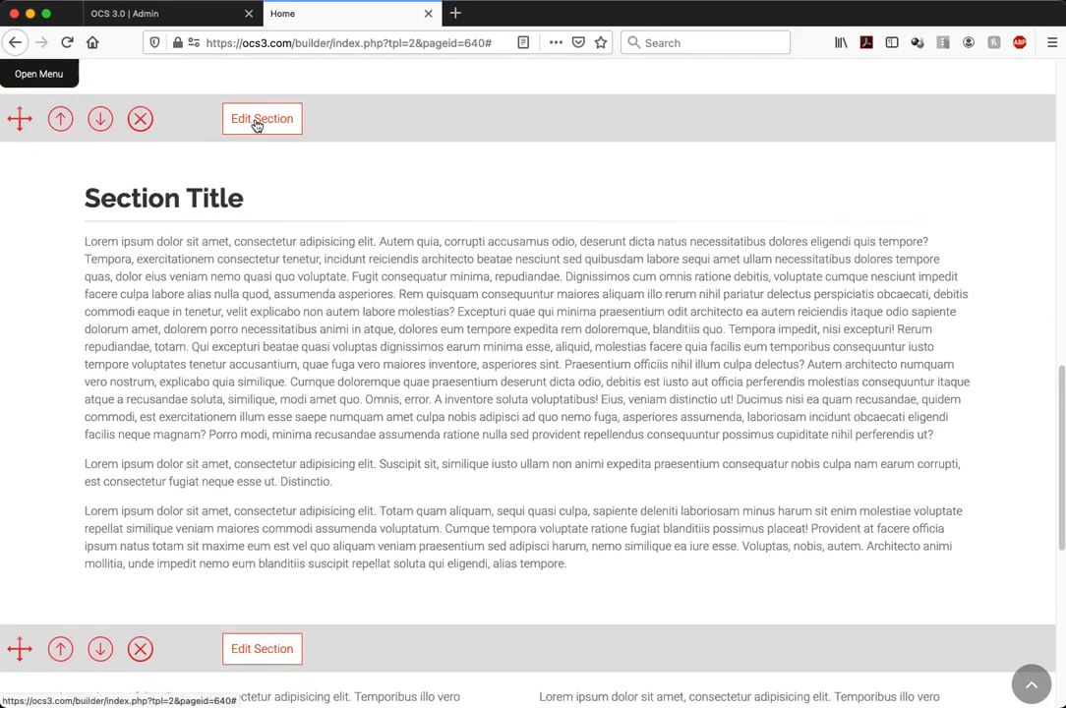
pyautogui.click(257, 125)
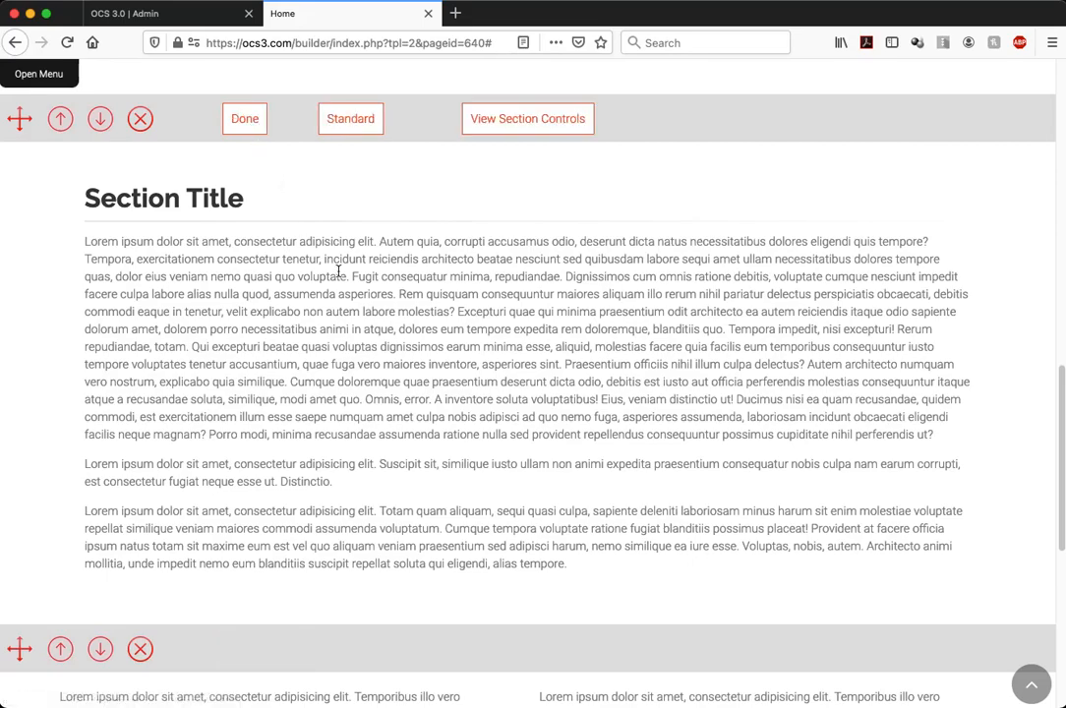
pyautogui.scroll(3, 334, 273)
pyautogui.click(246, 179)
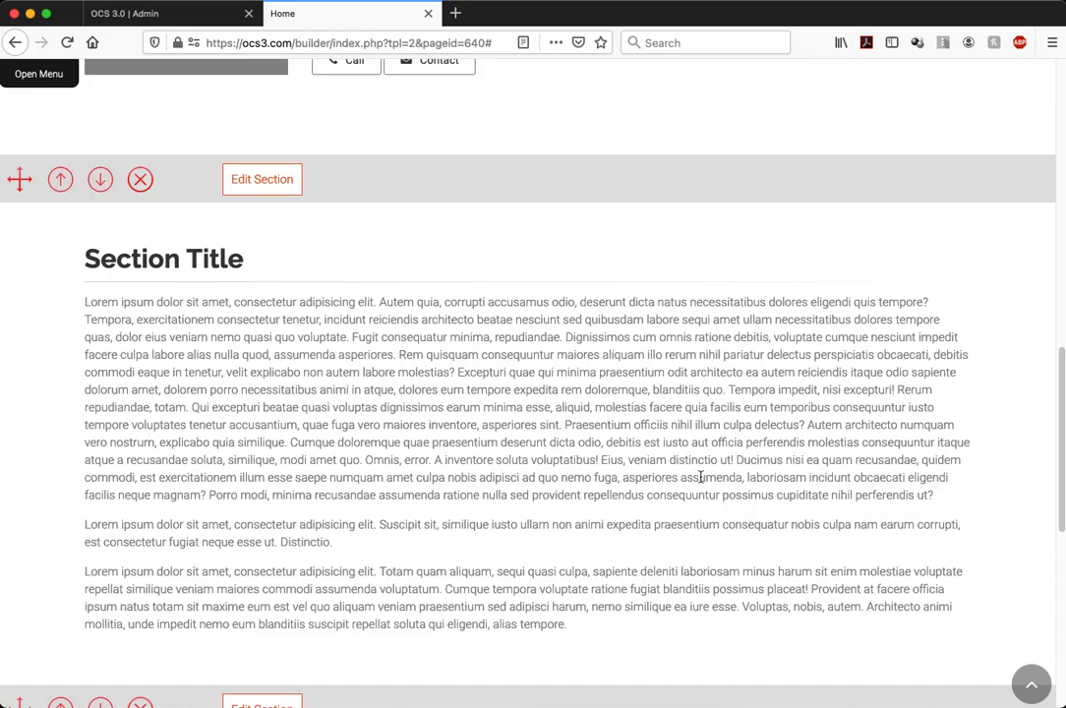
pyautogui.scroll(-10, 678, 479)
pyautogui.scroll(9, 678, 481)
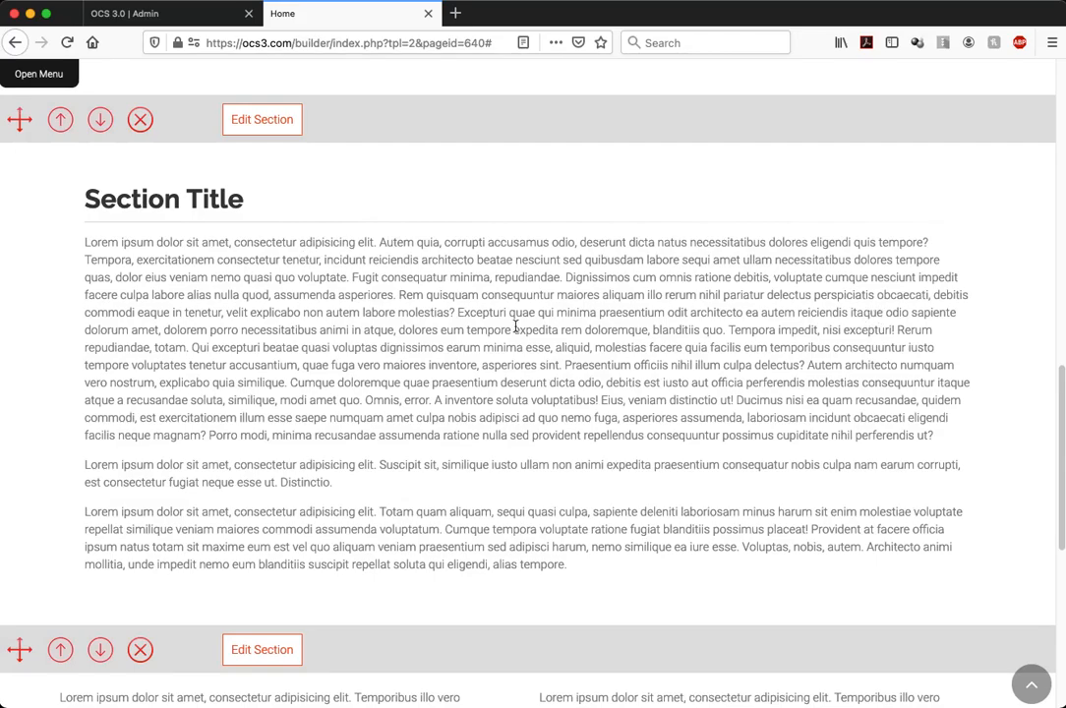
# - Open the full-width text section titled Section Title for editing and try to make the word "Autem" bold
pyautogui.click(265, 119)
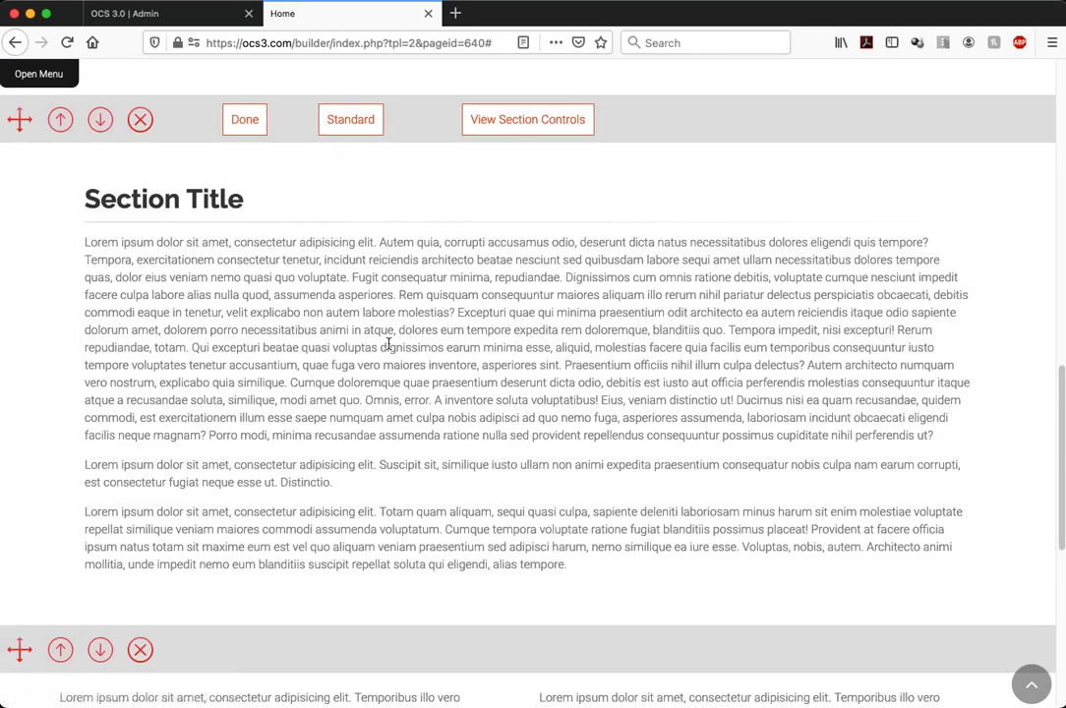
pyautogui.doubleClick(398, 243)
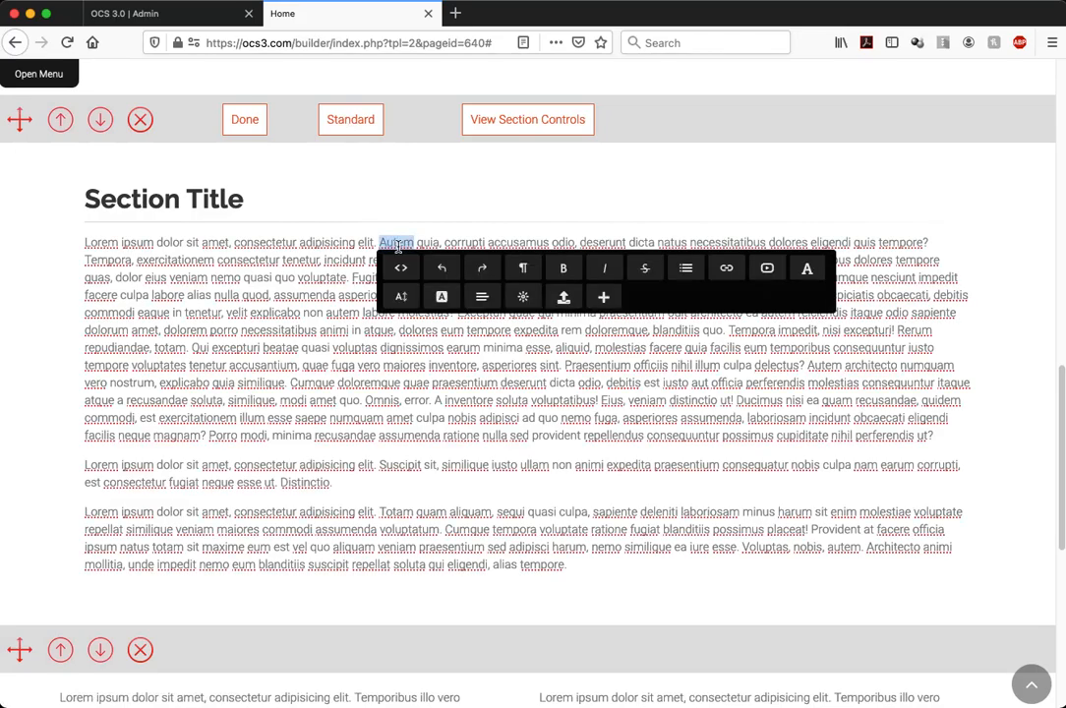
pyautogui.click(562, 273)
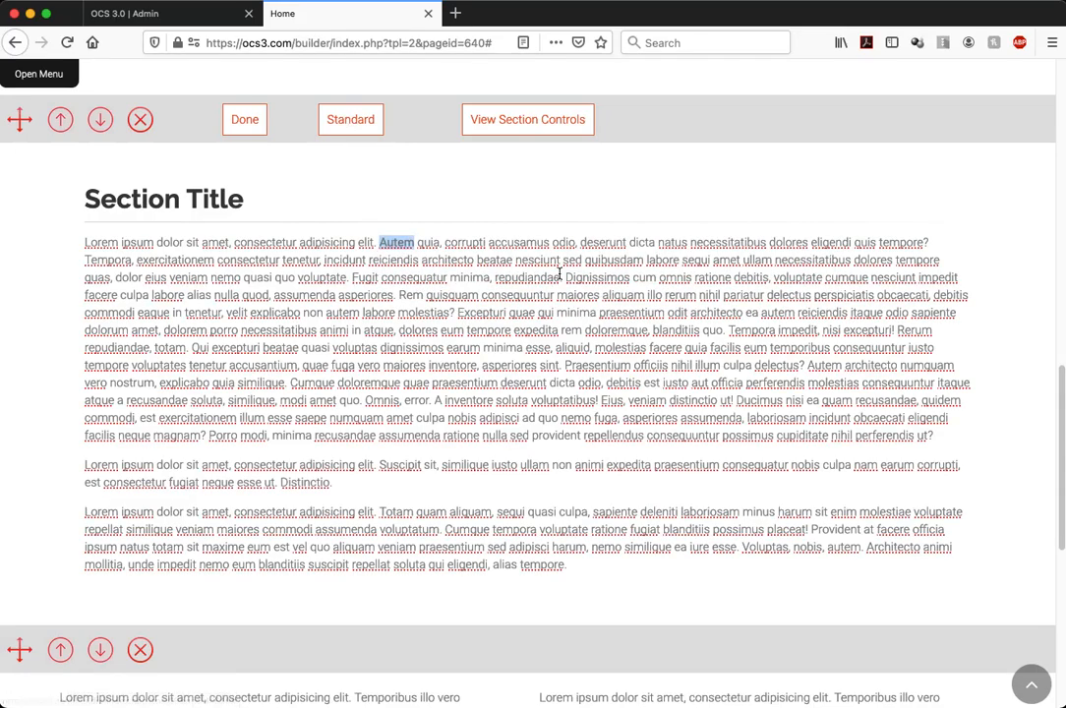
# - Set the word "Autem" in the first paragraph in a handwritten script font
pyautogui.doubleClick(400, 243)
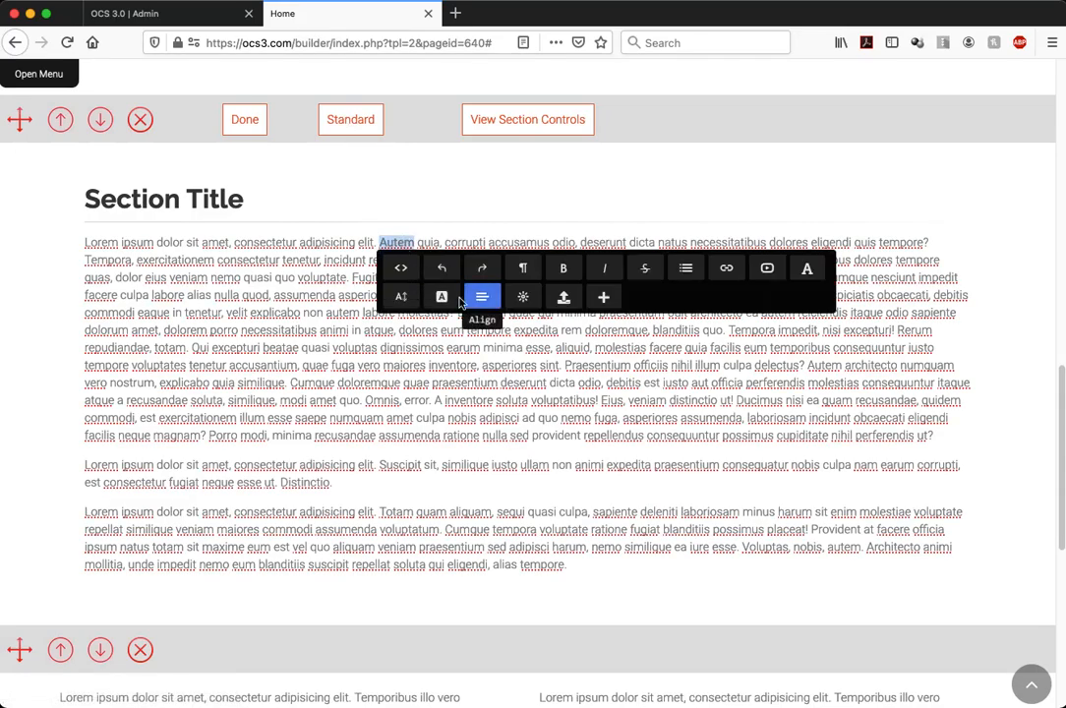
pyautogui.click(807, 268)
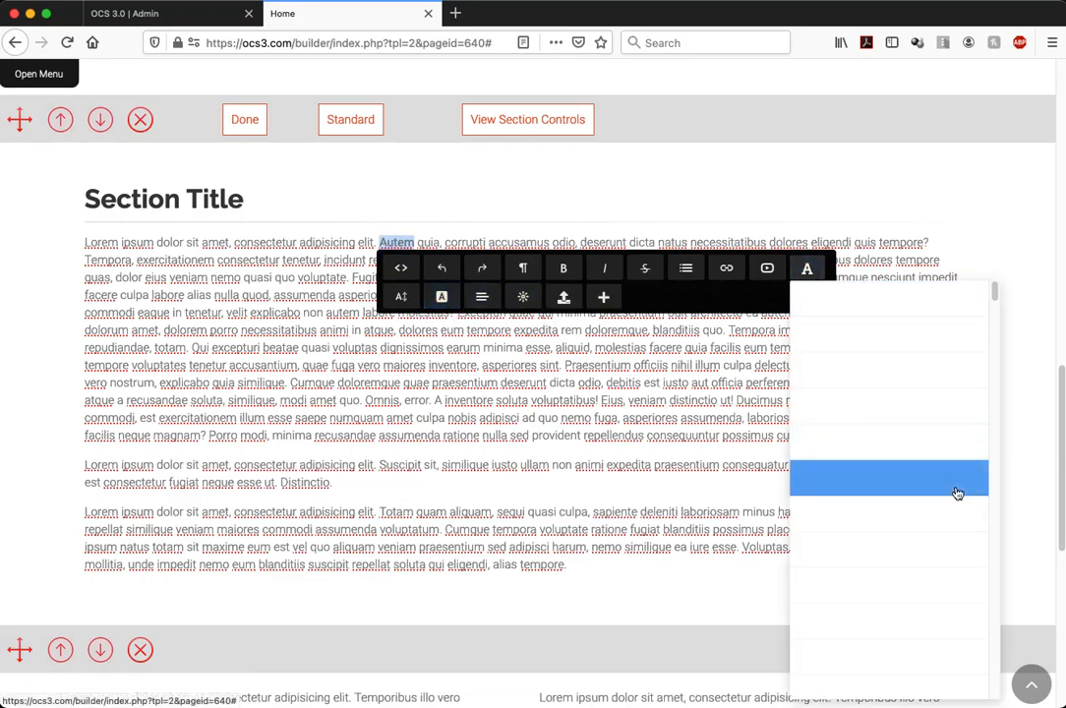
pyautogui.scroll(-6, 957, 492)
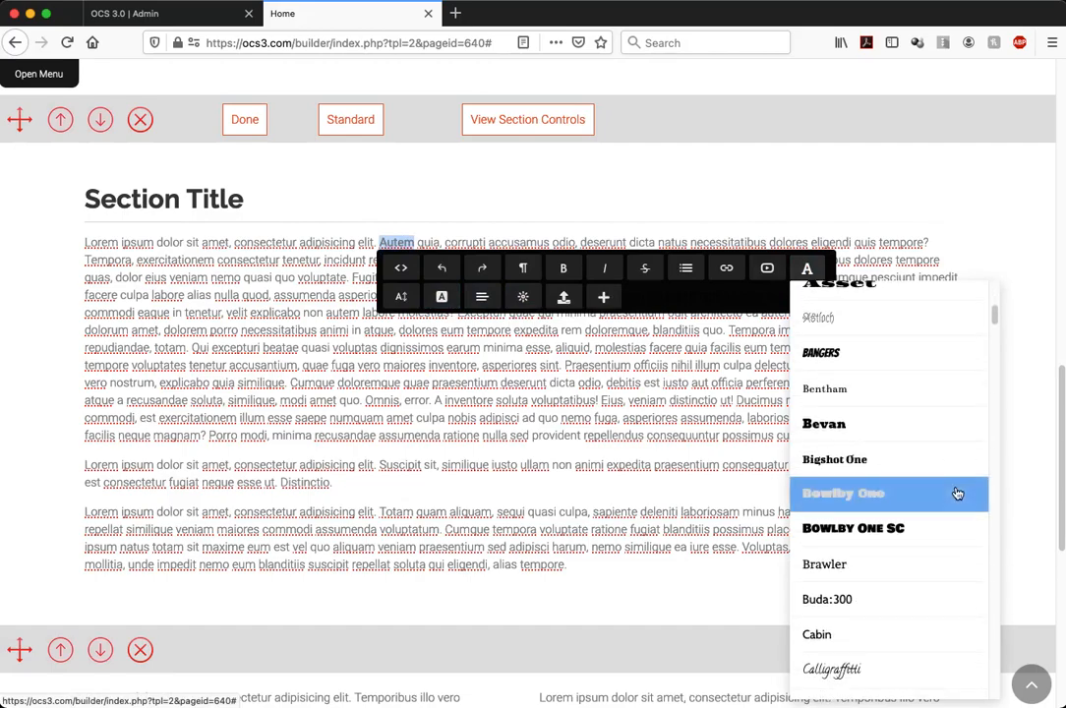
pyautogui.scroll(-1, 956, 493)
pyautogui.click(874, 592)
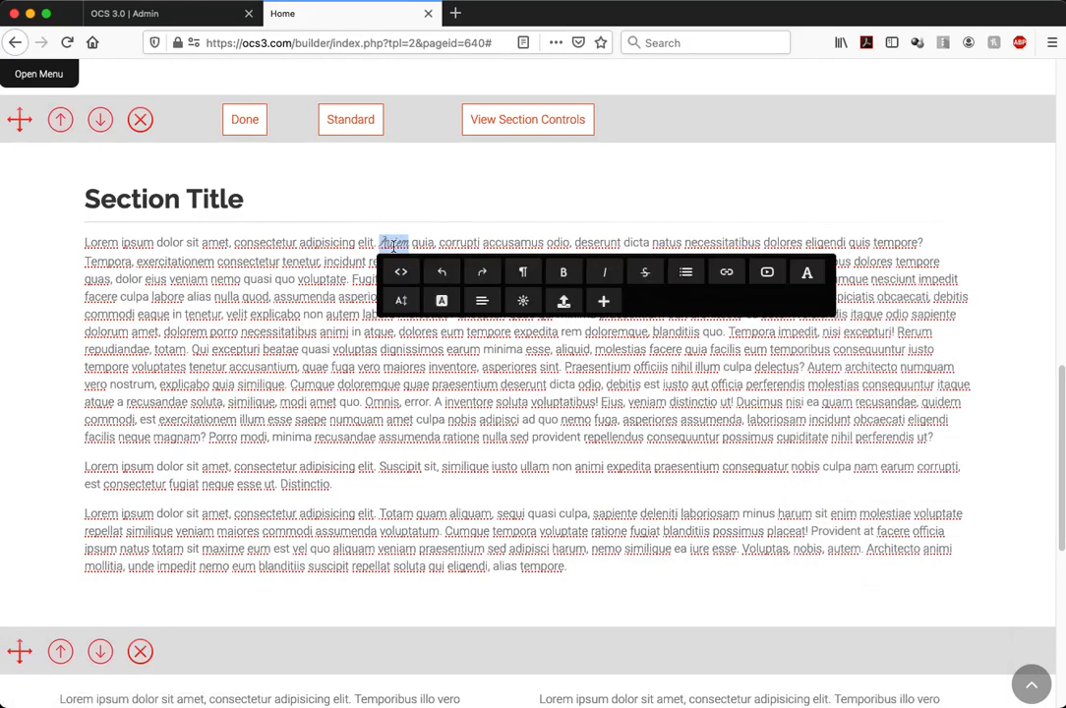
# - Set the text color of the word "Autem" to black and deselect it
pyautogui.click(437, 301)
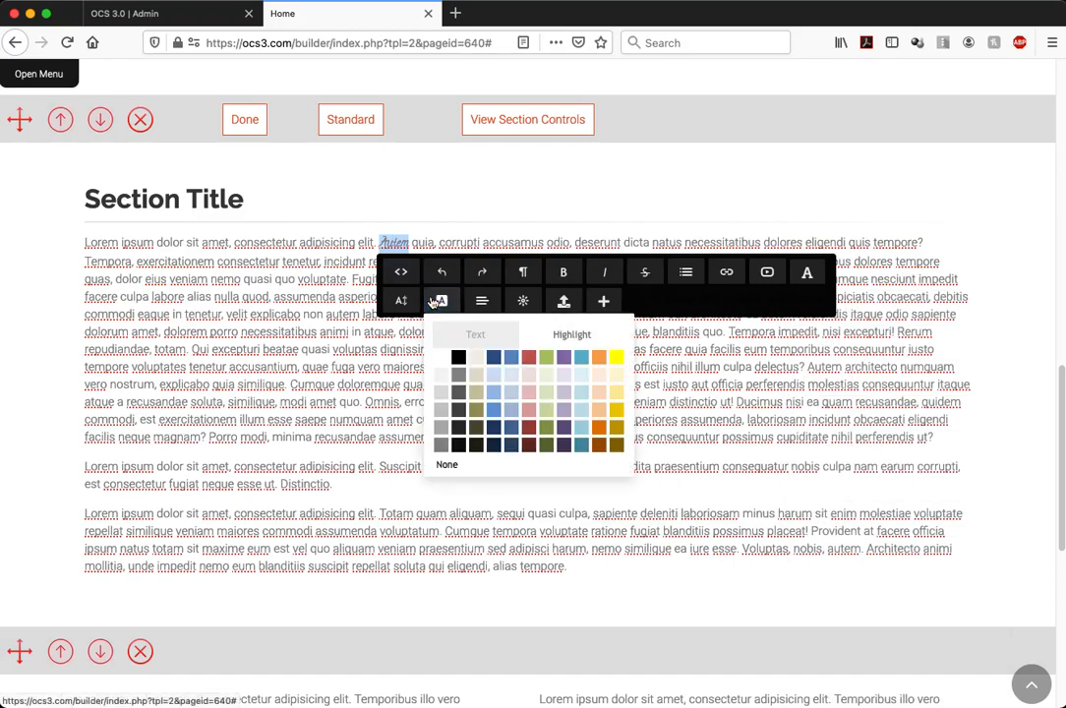
pyautogui.click(460, 357)
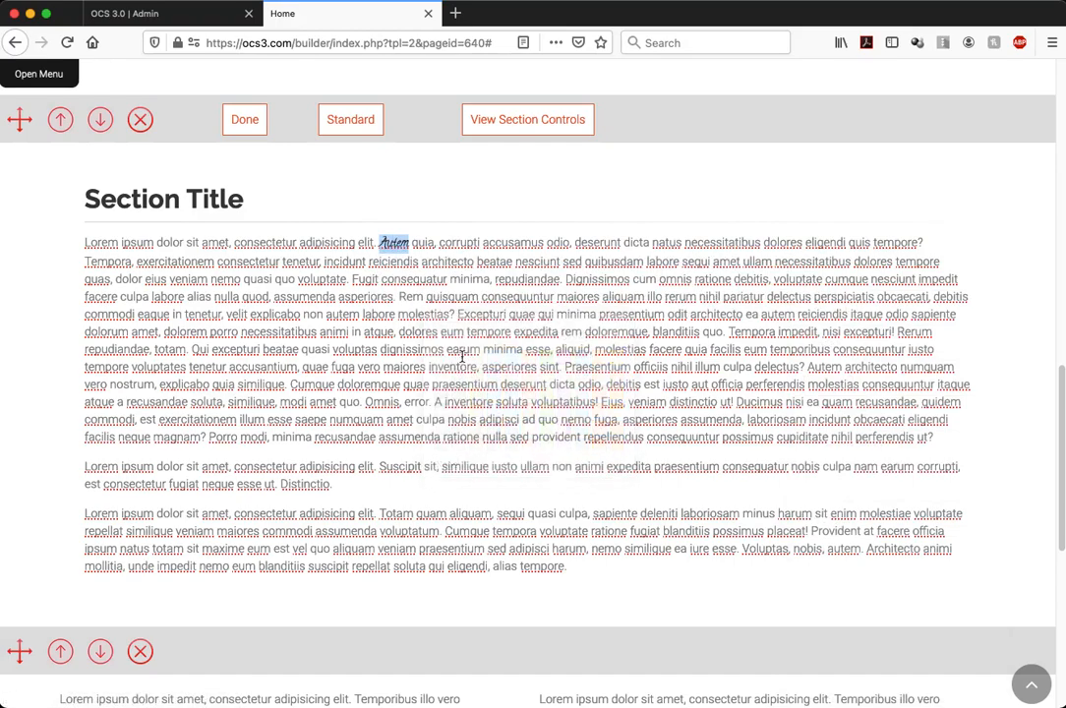
pyautogui.doubleClick(390, 242)
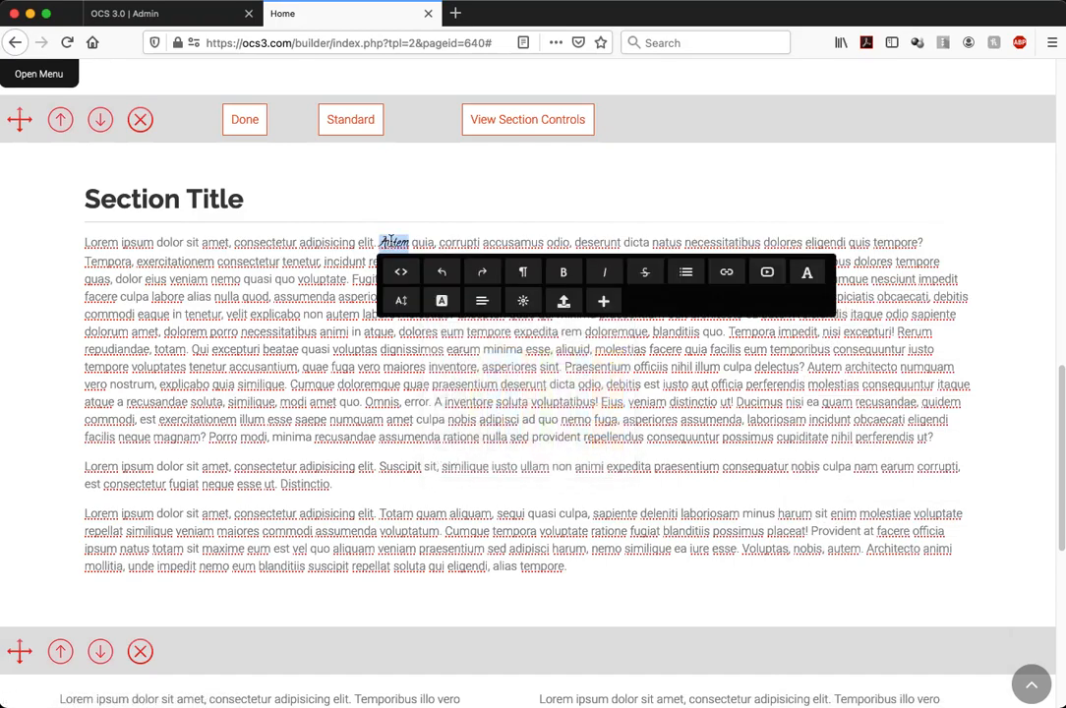
pyautogui.click(377, 343)
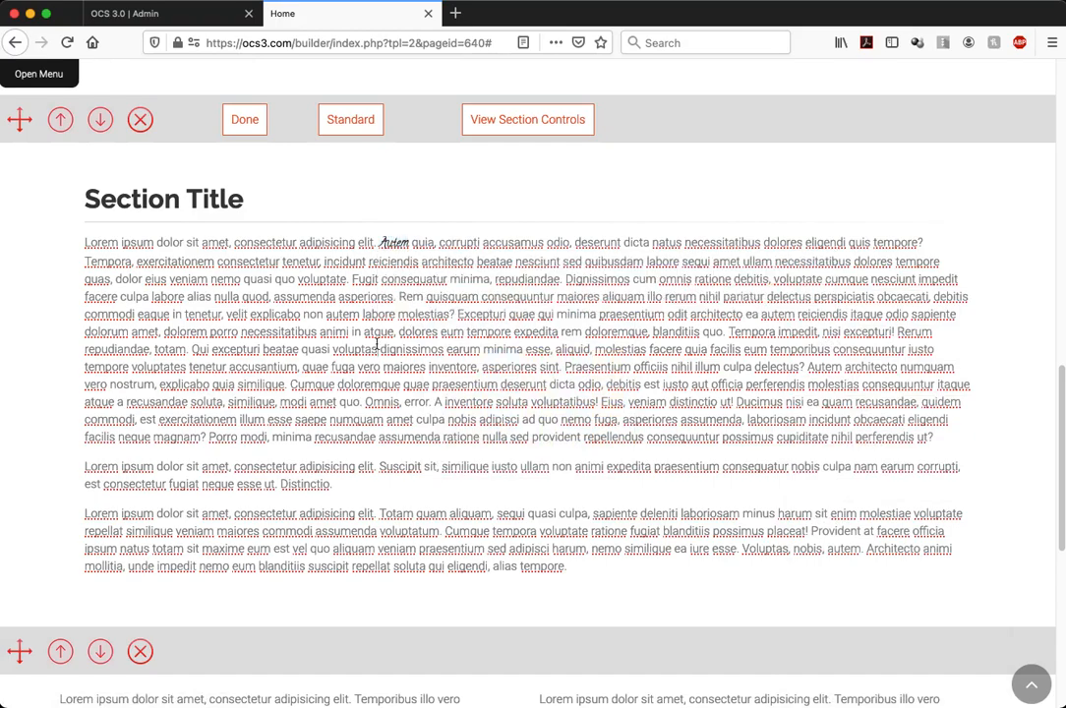
# - Switch the section's editor to the standard toolbar and place the cursor at the start of the first paragraph
pyautogui.click(346, 119)
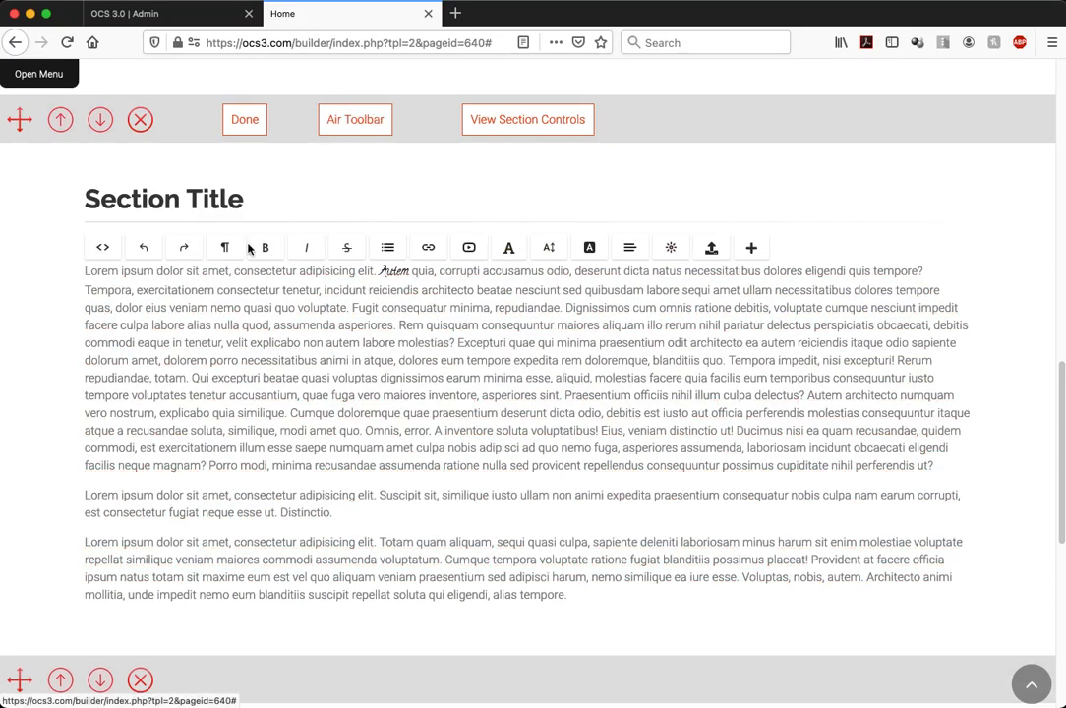
pyautogui.scroll(-5, 704, 385)
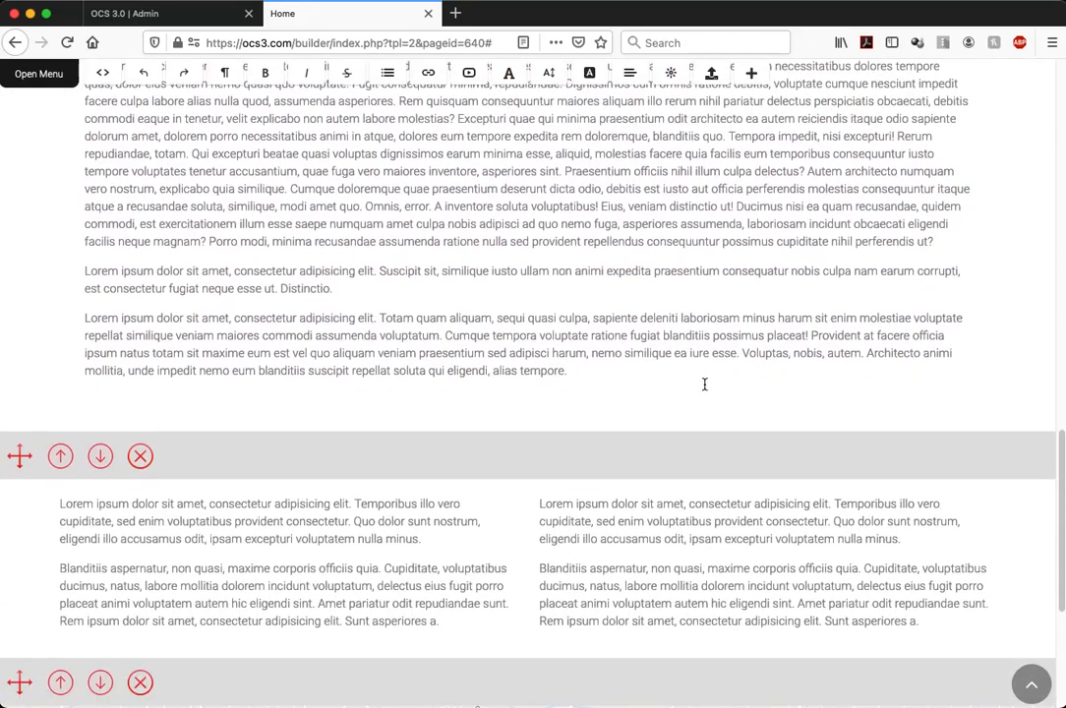
pyautogui.scroll(-3, 704, 384)
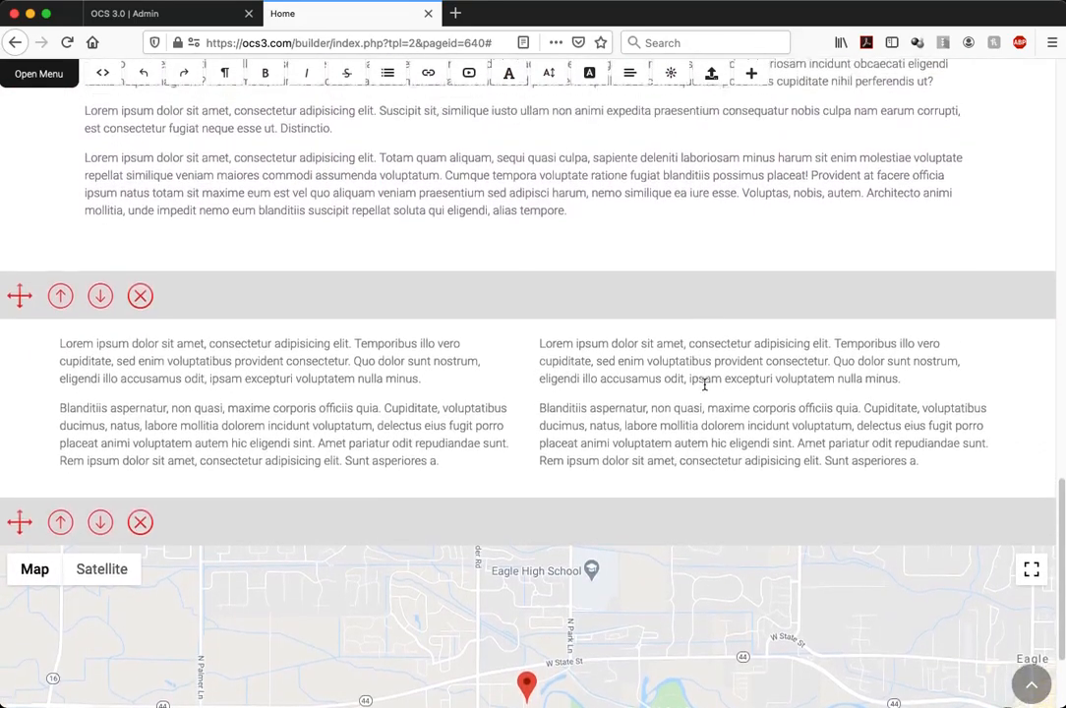
pyautogui.click(85, 163)
pyautogui.scroll(5, 346, 175)
pyautogui.scroll(4, 347, 175)
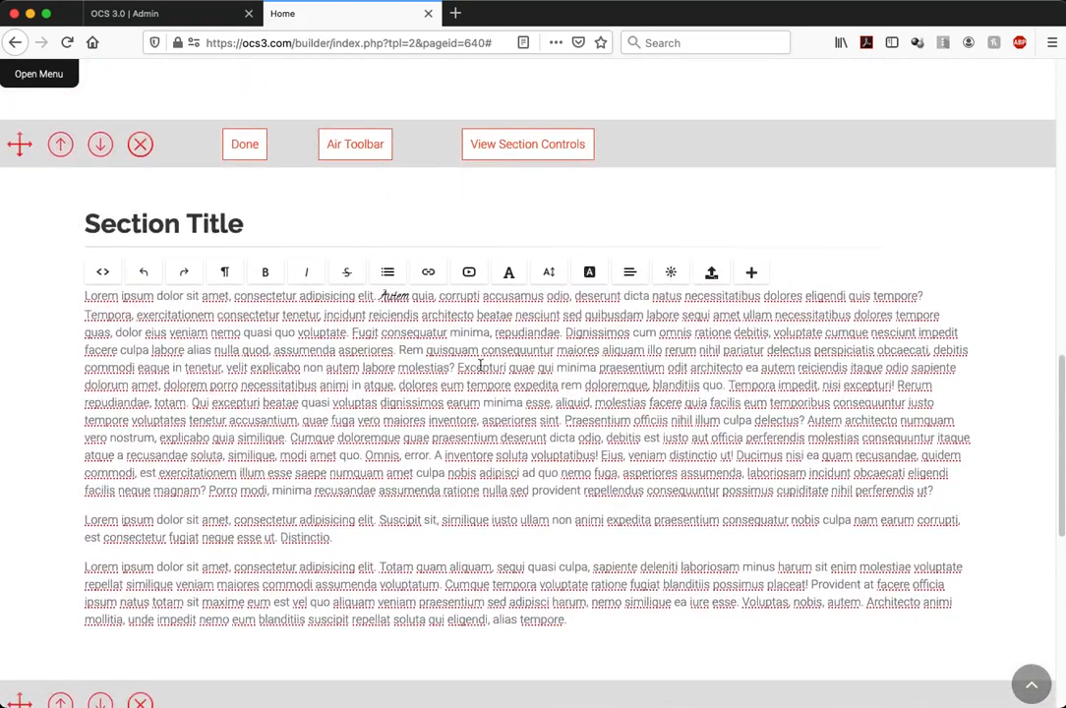
pyautogui.scroll(-1, 479, 365)
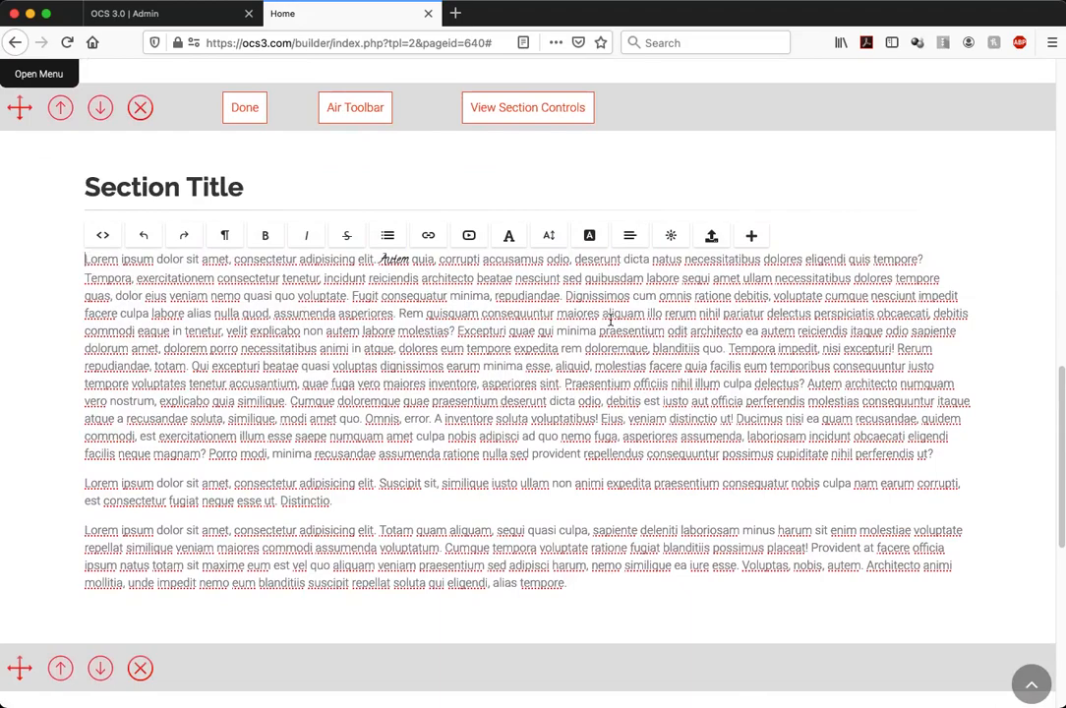
# - Upload the photo of children playing tug-of-war into the images folder and insert it at the start of the section's text
pyautogui.click(712, 236)
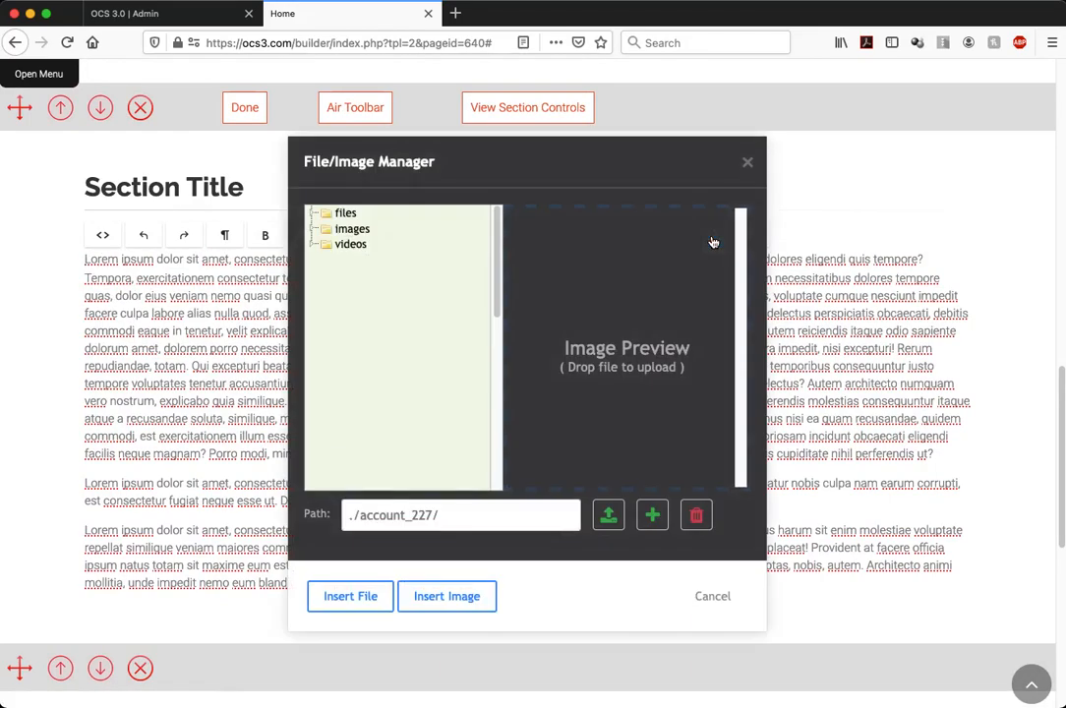
pyautogui.click(352, 229)
pyautogui.moveTo(813, 284); pyautogui.dragTo(595, 340)
pyautogui.click(341, 230)
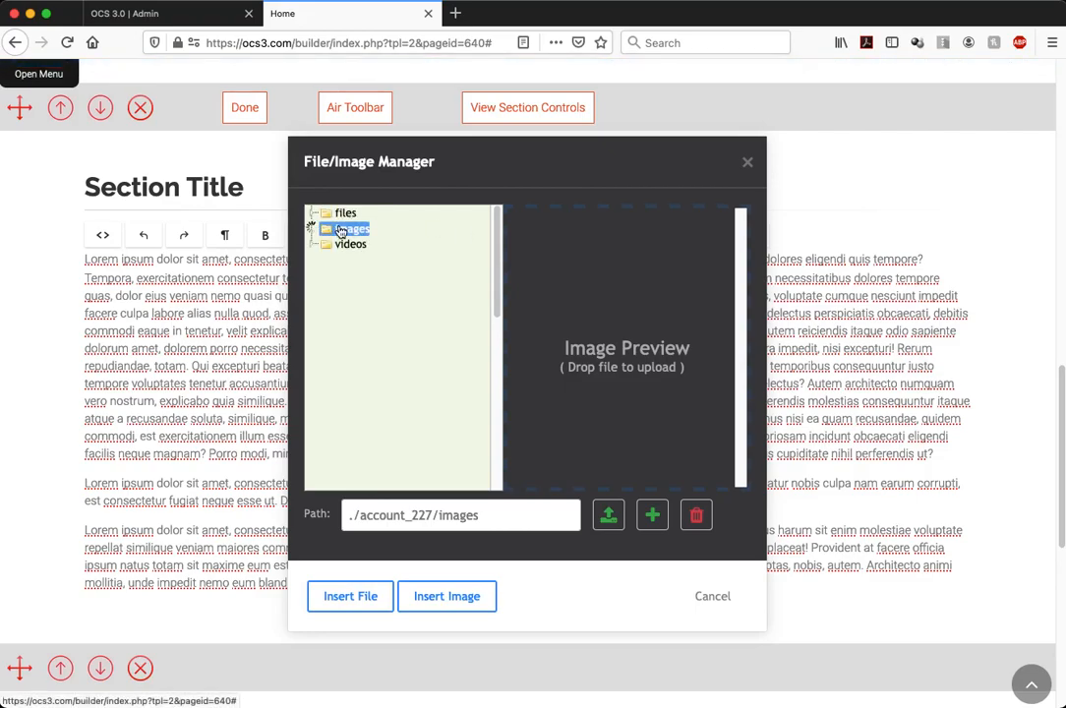
pyautogui.click(558, 261)
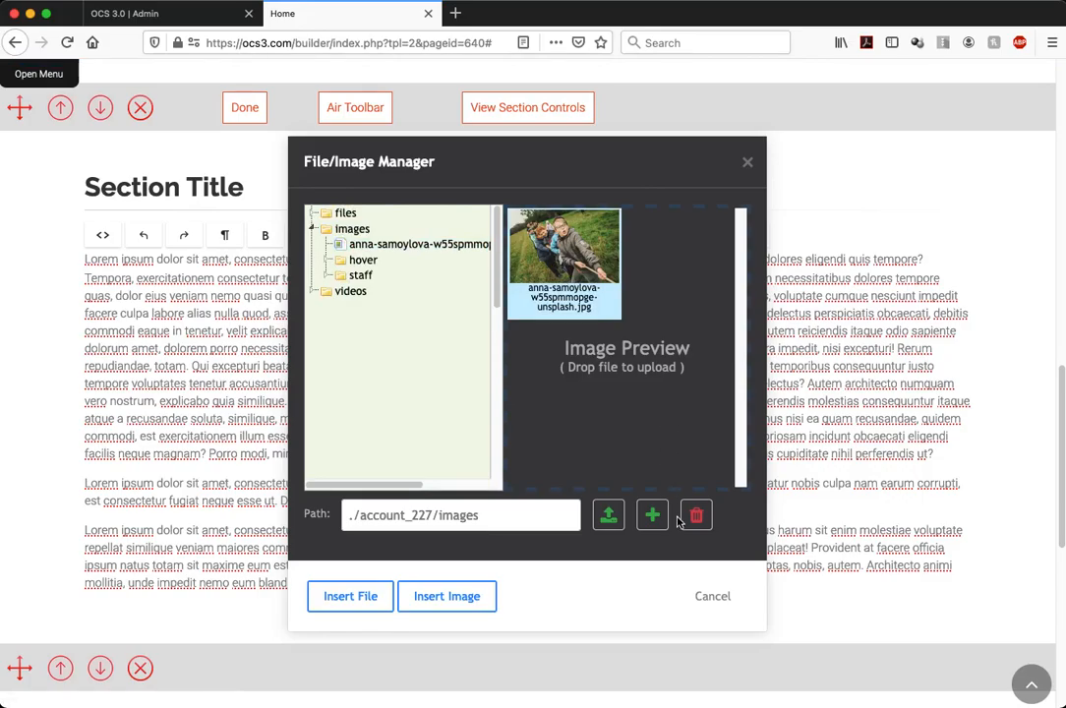
pyautogui.click(434, 596)
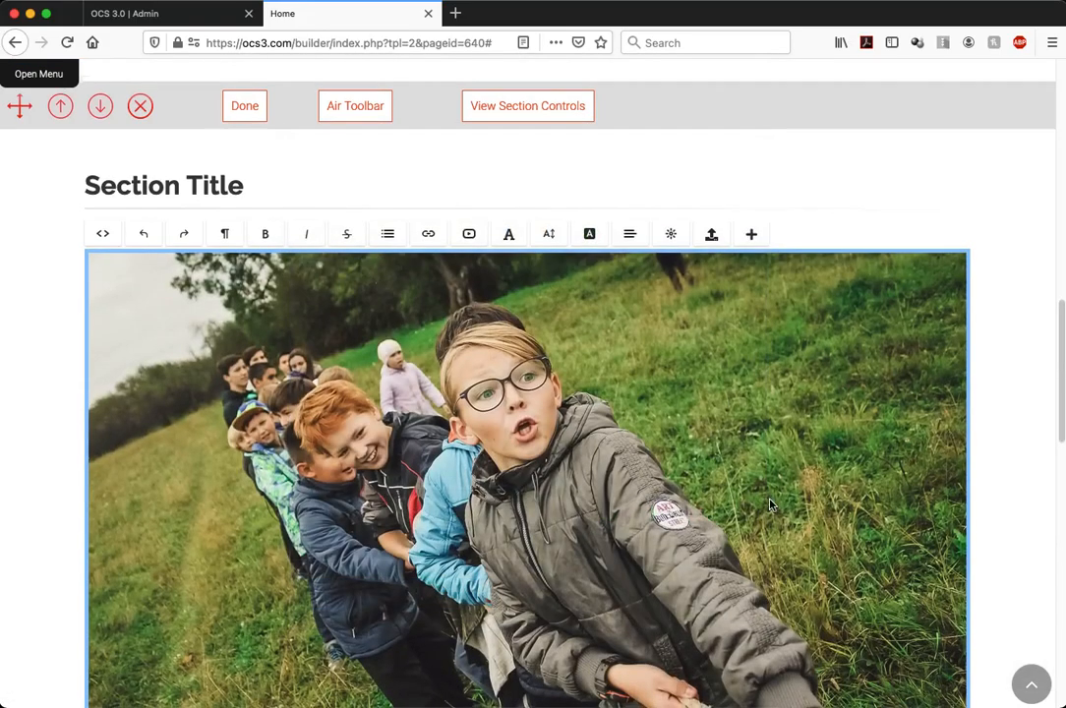
# - Shrink the inserted tug-of-war photo proportionally to about 521 by 347 pixels
pyautogui.scroll(-5, 651, 422)
pyautogui.moveTo(968, 460); pyautogui.dragTo(591, 222)
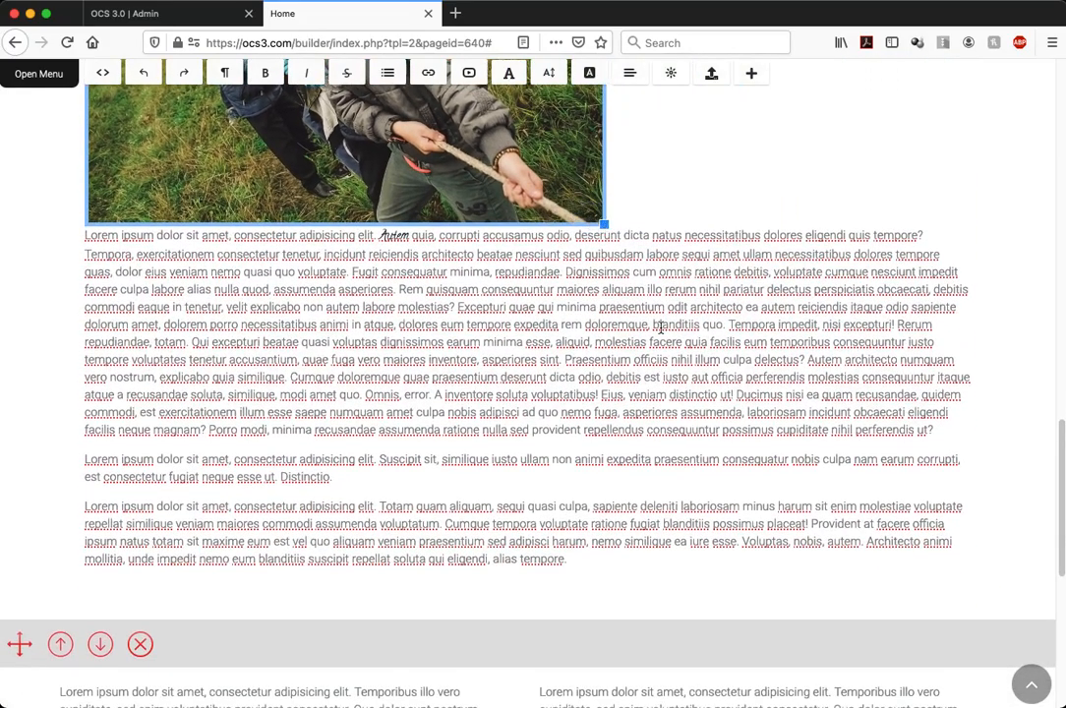
pyautogui.scroll(5, 659, 325)
pyautogui.moveTo(607, 508); pyautogui.dragTo(507, 439)
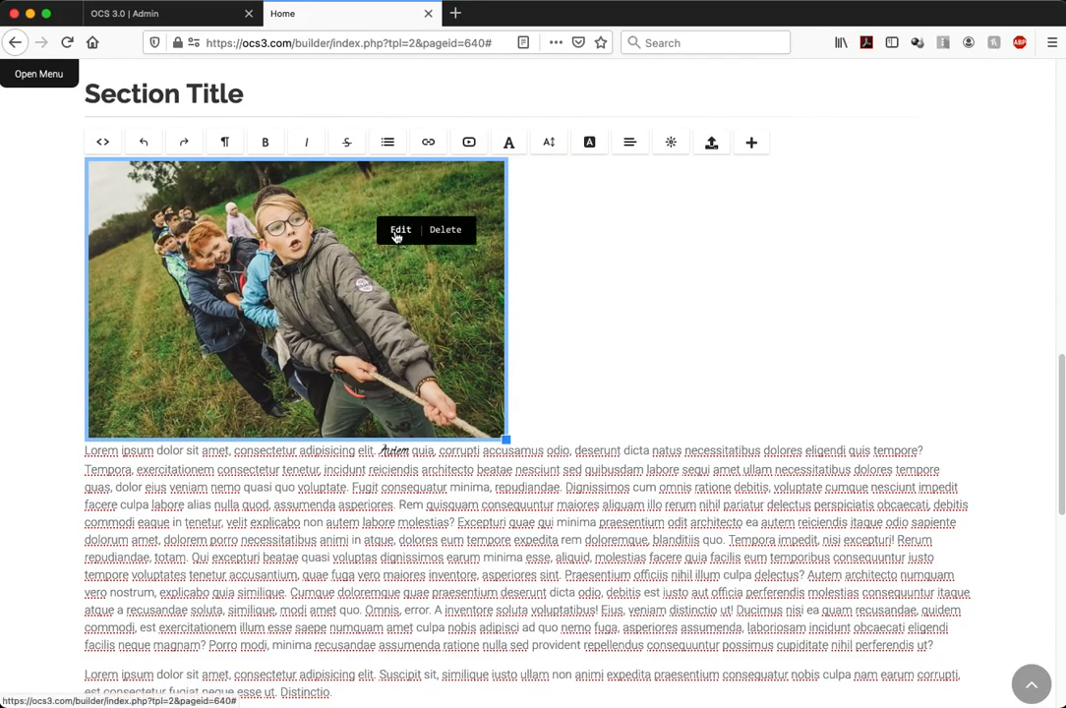
# - Set the photo's position to Left and save, so the text wraps beside it
pyautogui.click(401, 230)
pyautogui.click(515, 445)
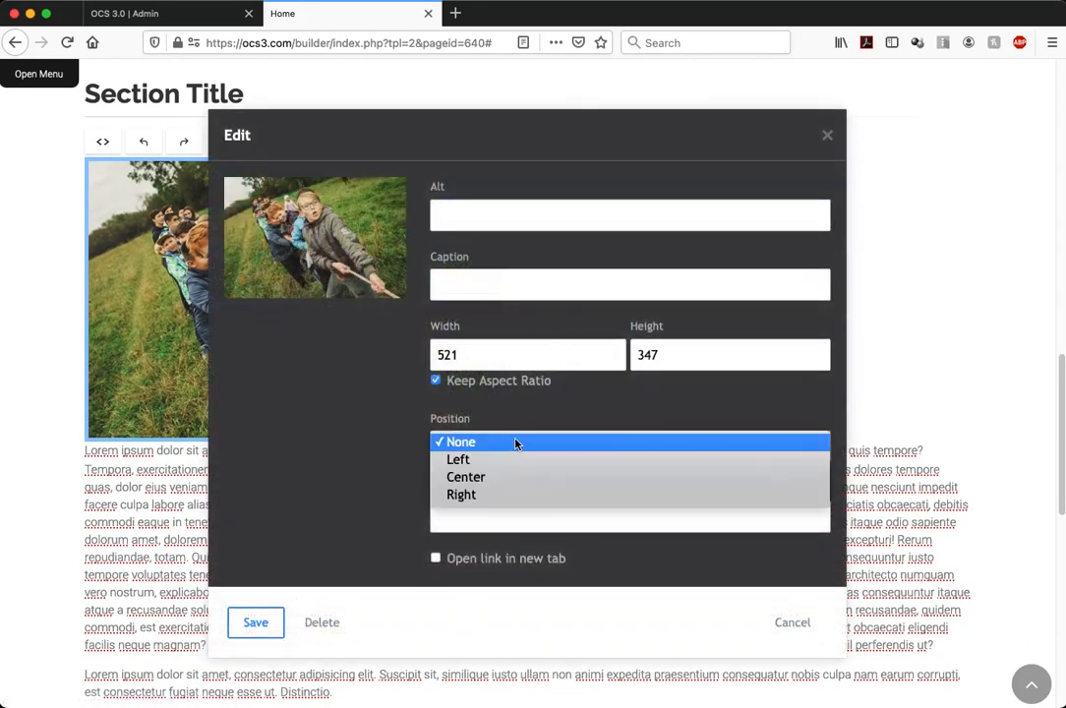
pyautogui.click(492, 460)
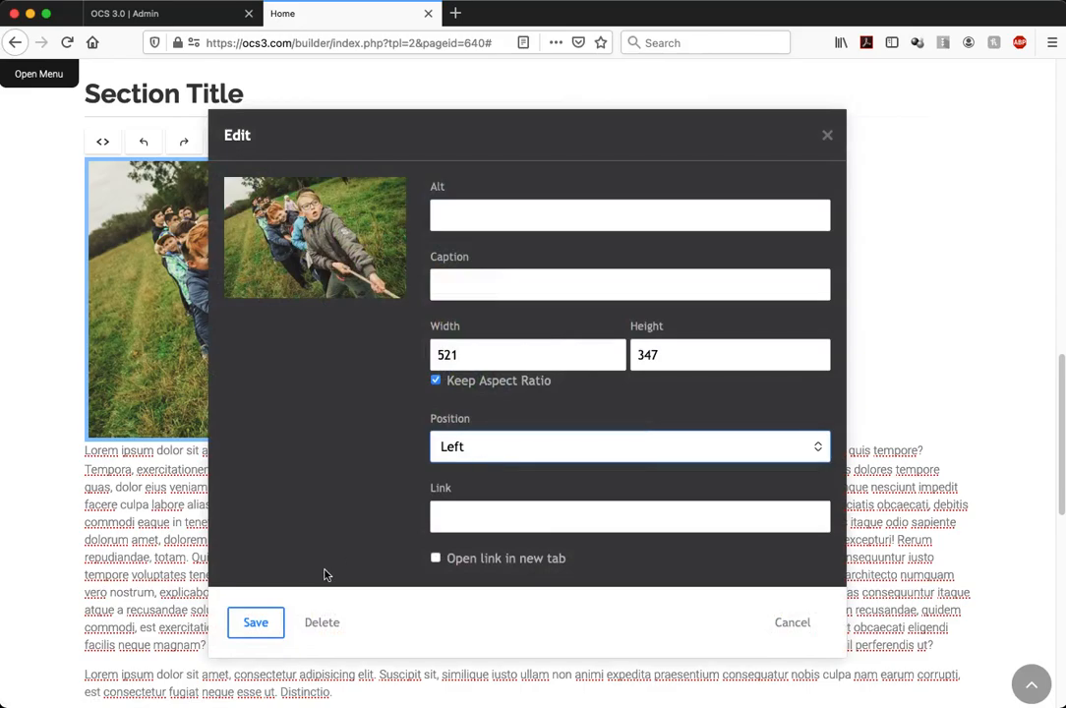
pyautogui.click(255, 622)
pyautogui.click(738, 378)
# - Check the text flow around the photo and finish editing the Section Title section
pyautogui.scroll(-1, 774, 316)
pyautogui.scroll(2, 774, 315)
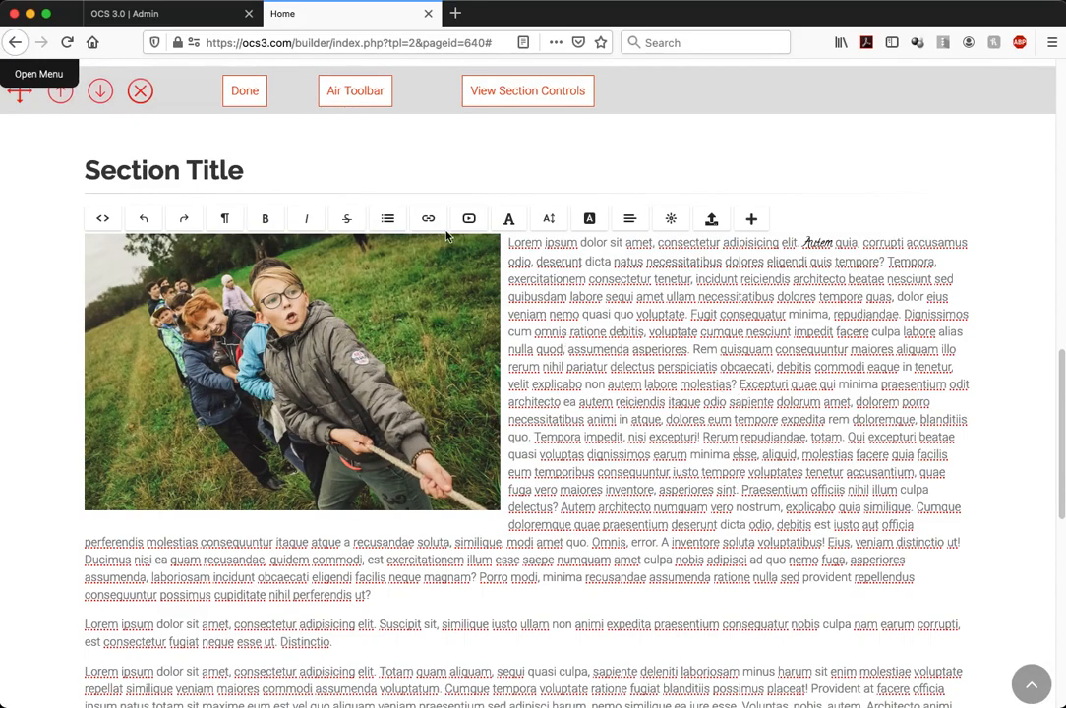
pyautogui.scroll(-3, 704, 395)
pyautogui.scroll(3, 704, 394)
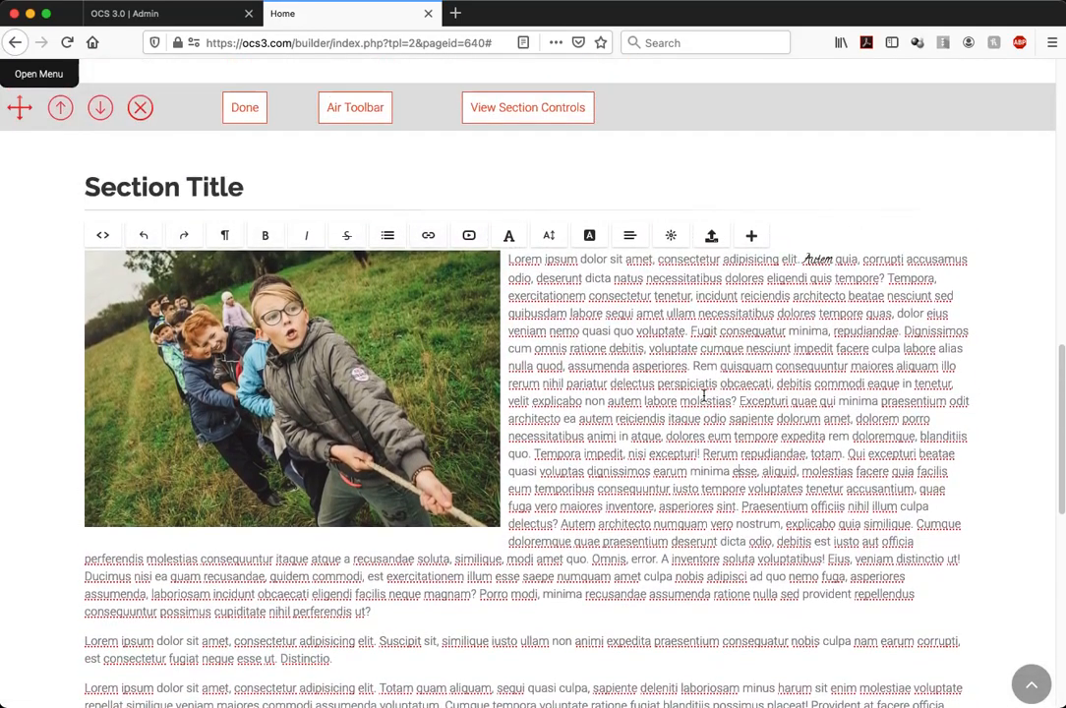
pyautogui.click(254, 114)
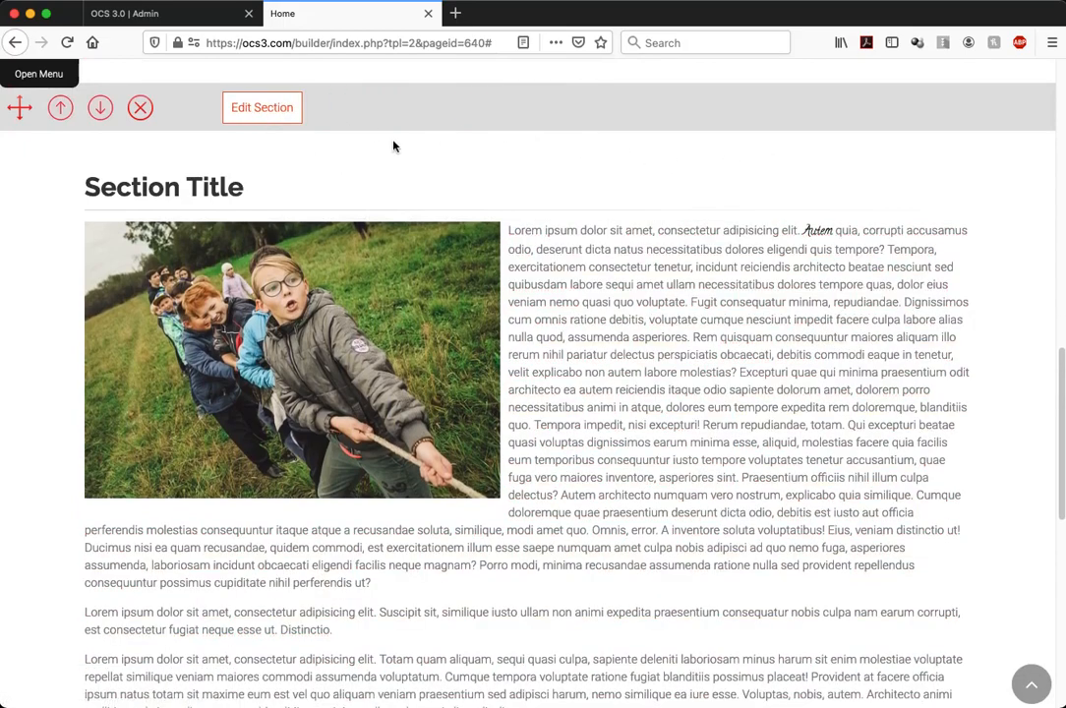
# - Open the Section Title section for editing and look over its section settings
pyautogui.click(270, 115)
pyautogui.click(550, 107)
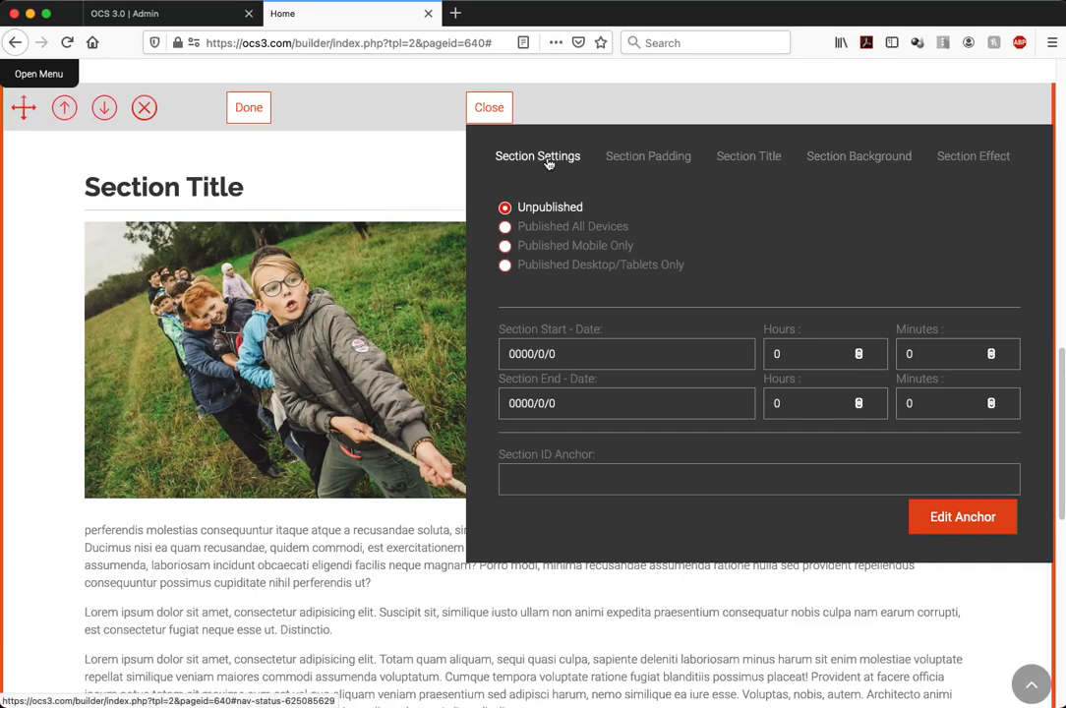
pyautogui.click(488, 107)
# - Save the Home page and open its preview
pyautogui.click(51, 73)
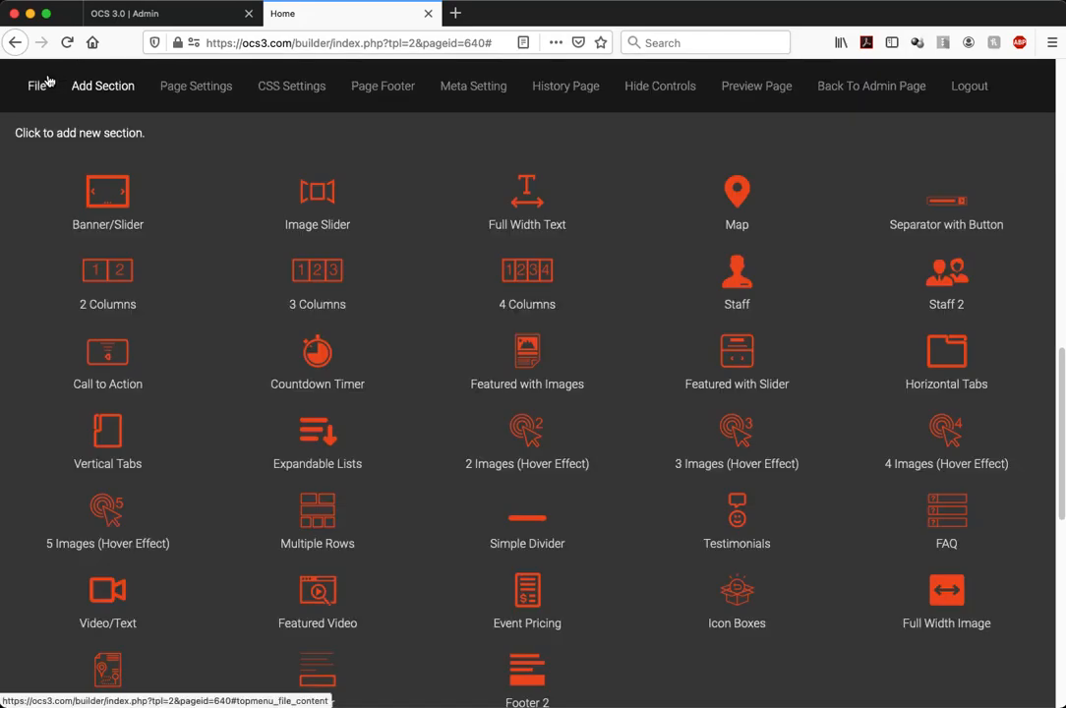
pyautogui.click(35, 81)
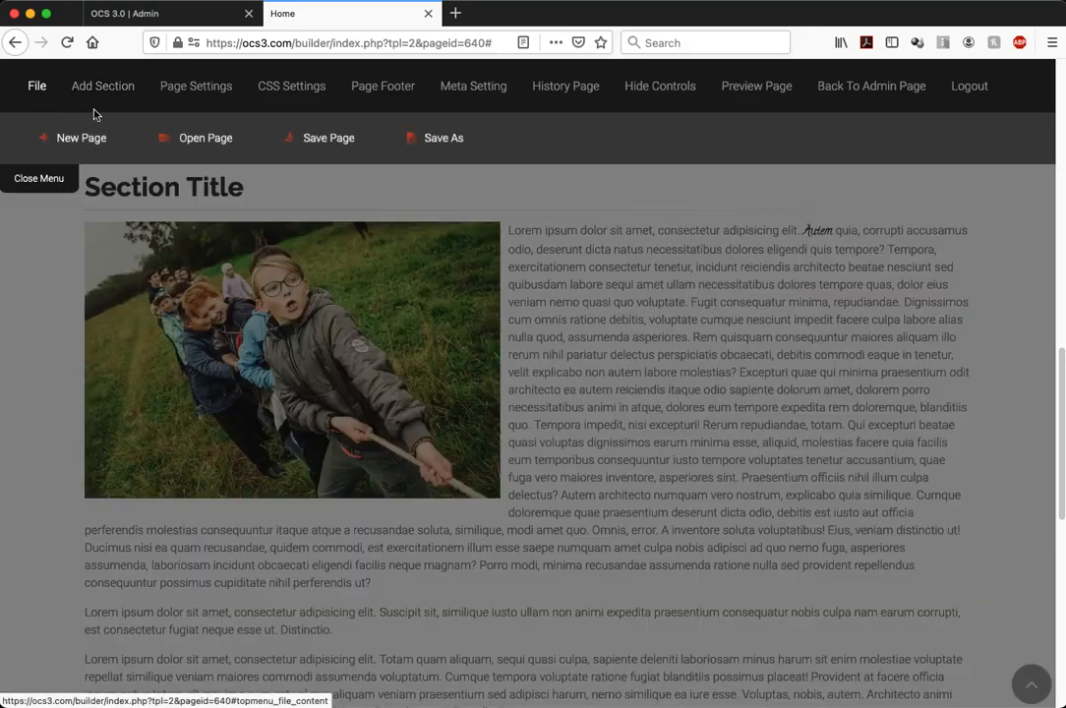
pyautogui.click(341, 141)
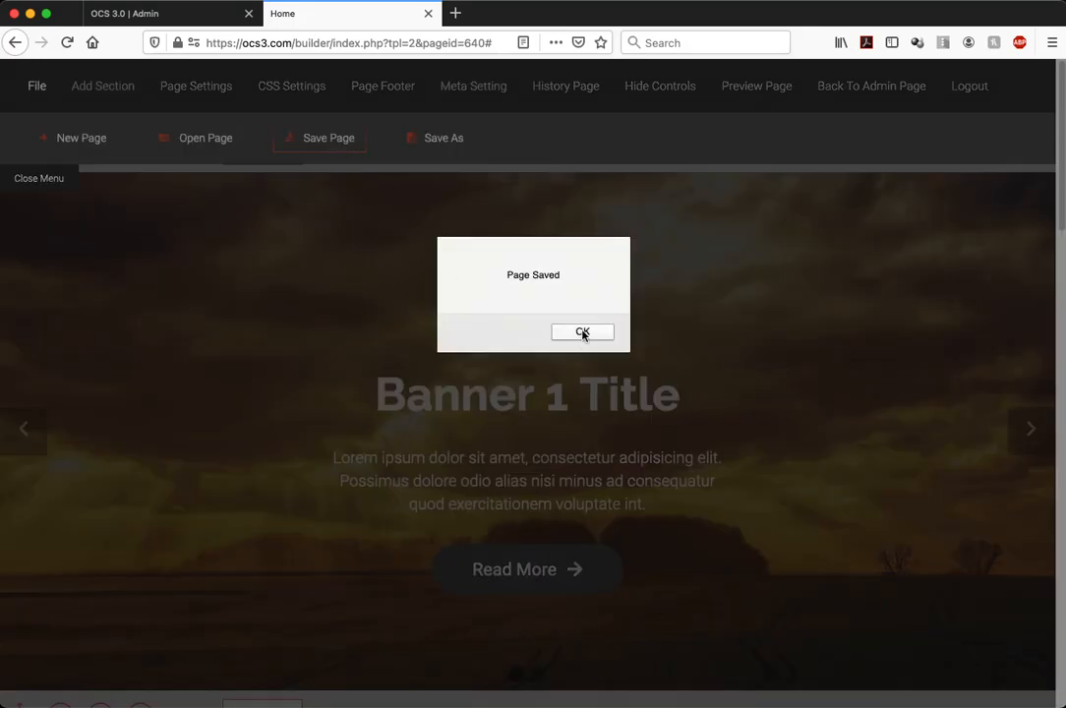
pyautogui.click(582, 331)
pyautogui.click(755, 95)
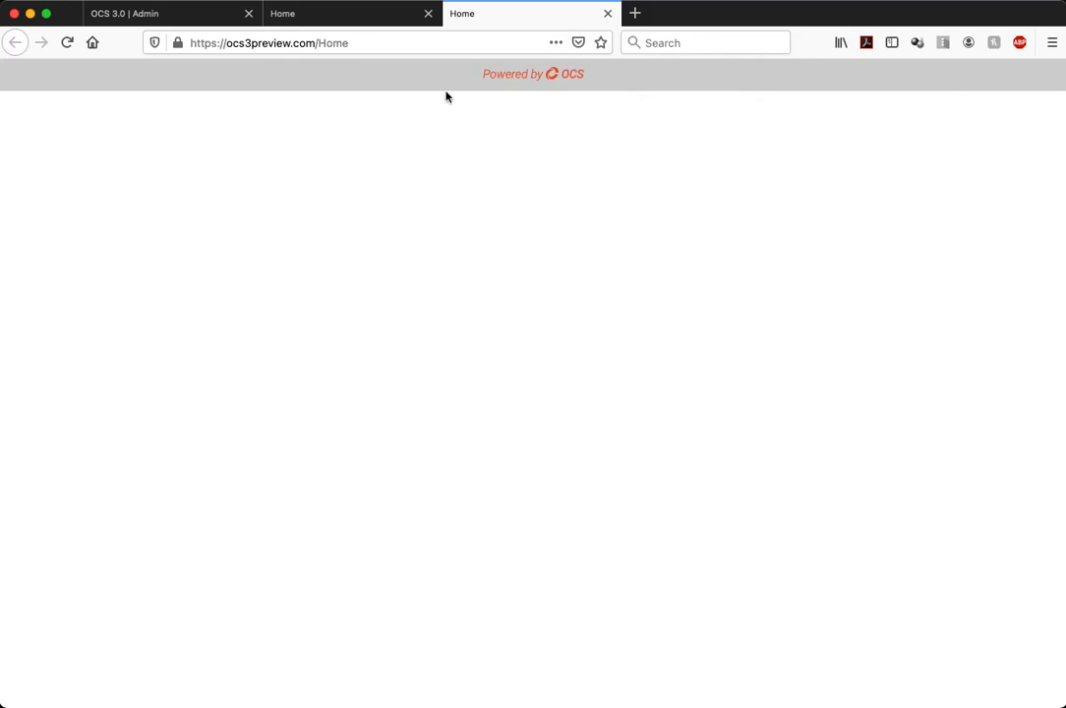
# - Return to the page builder and set the banner section to Published All Devices
pyautogui.click(350, 14)
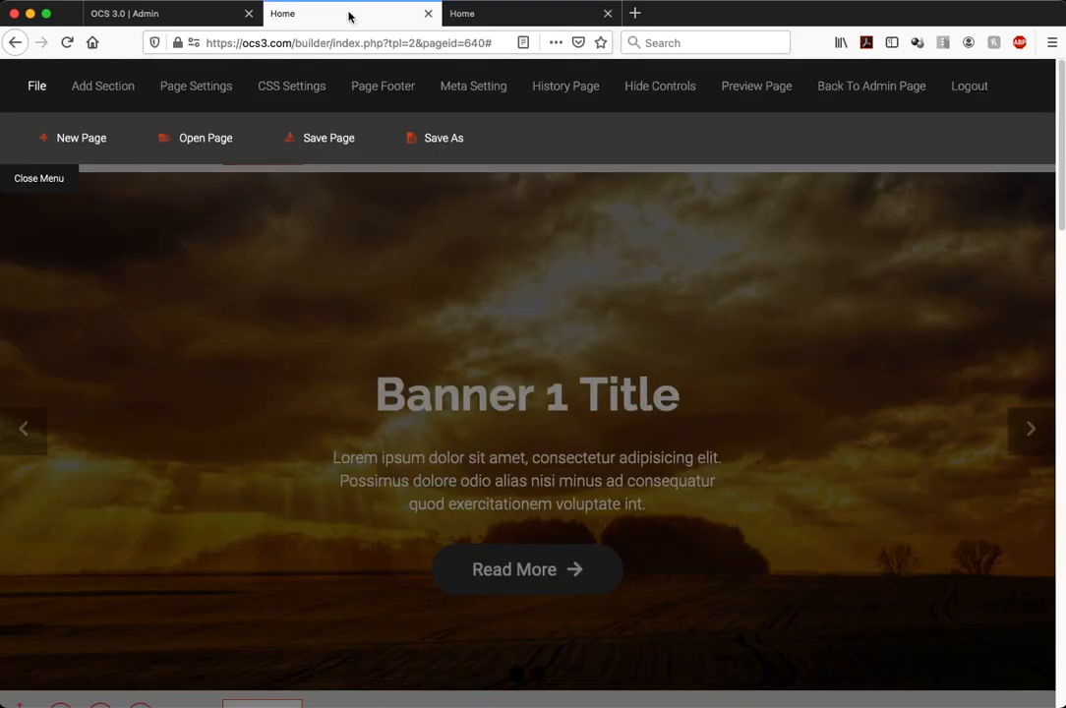
pyautogui.click(43, 182)
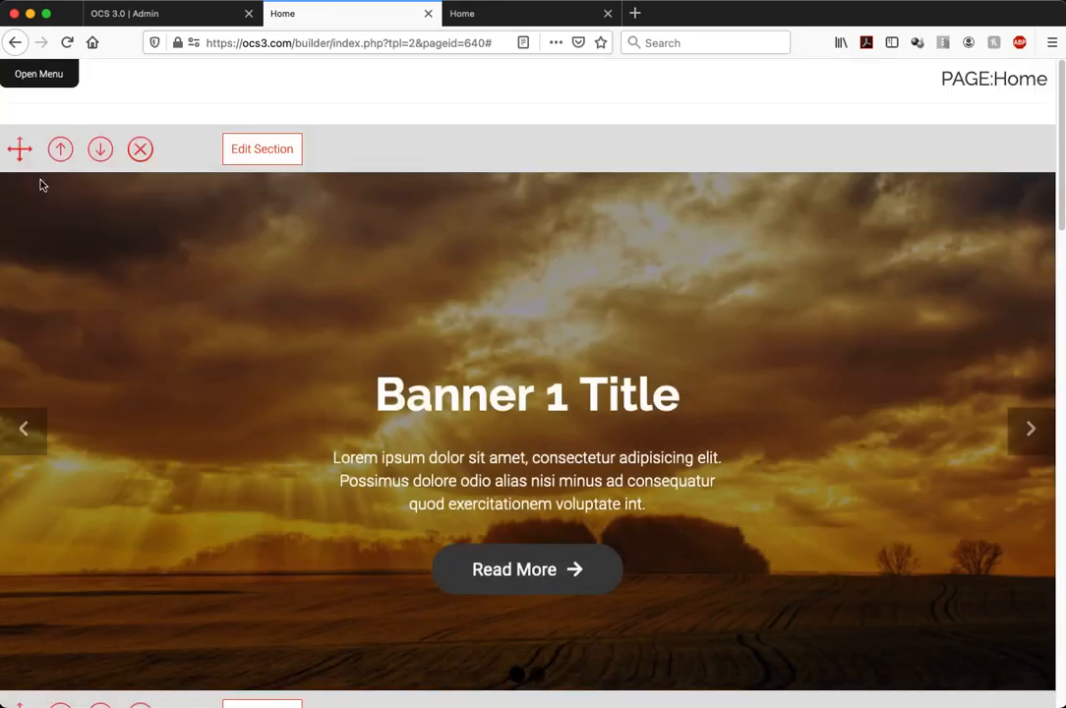
pyautogui.click(284, 148)
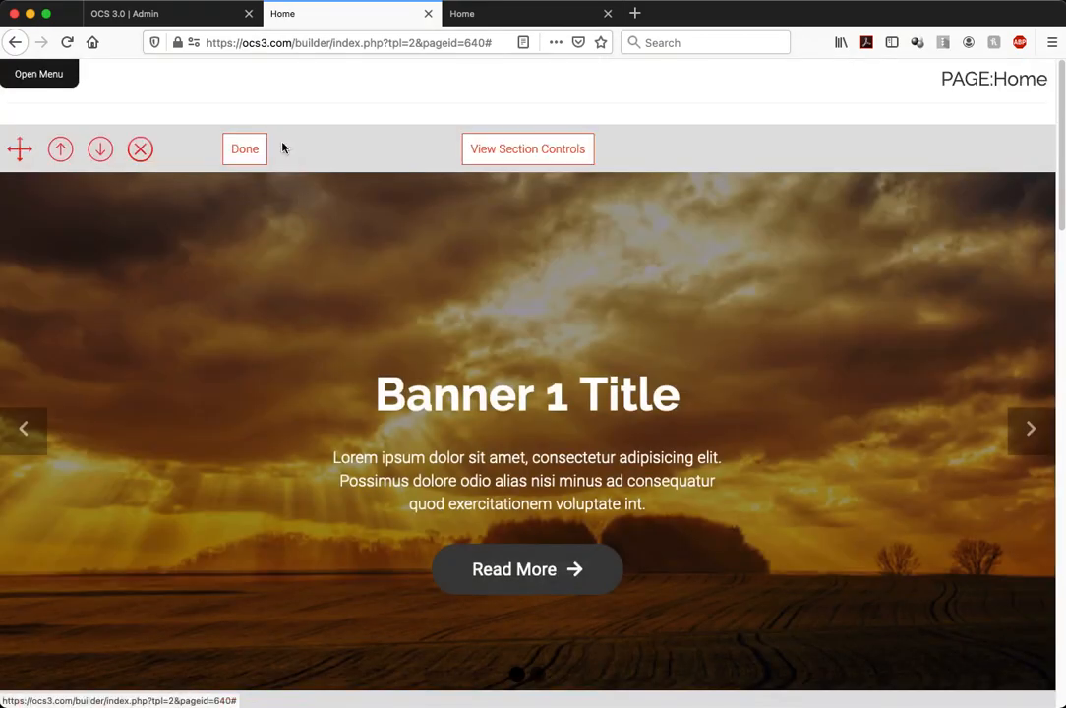
pyautogui.click(524, 148)
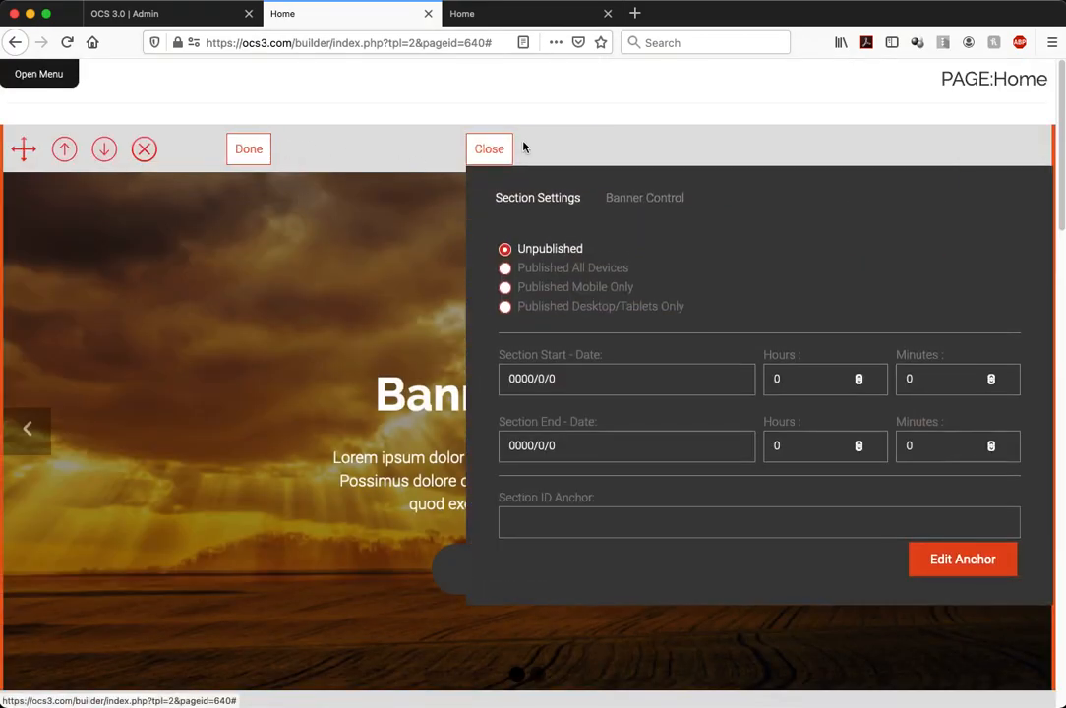
pyautogui.click(508, 269)
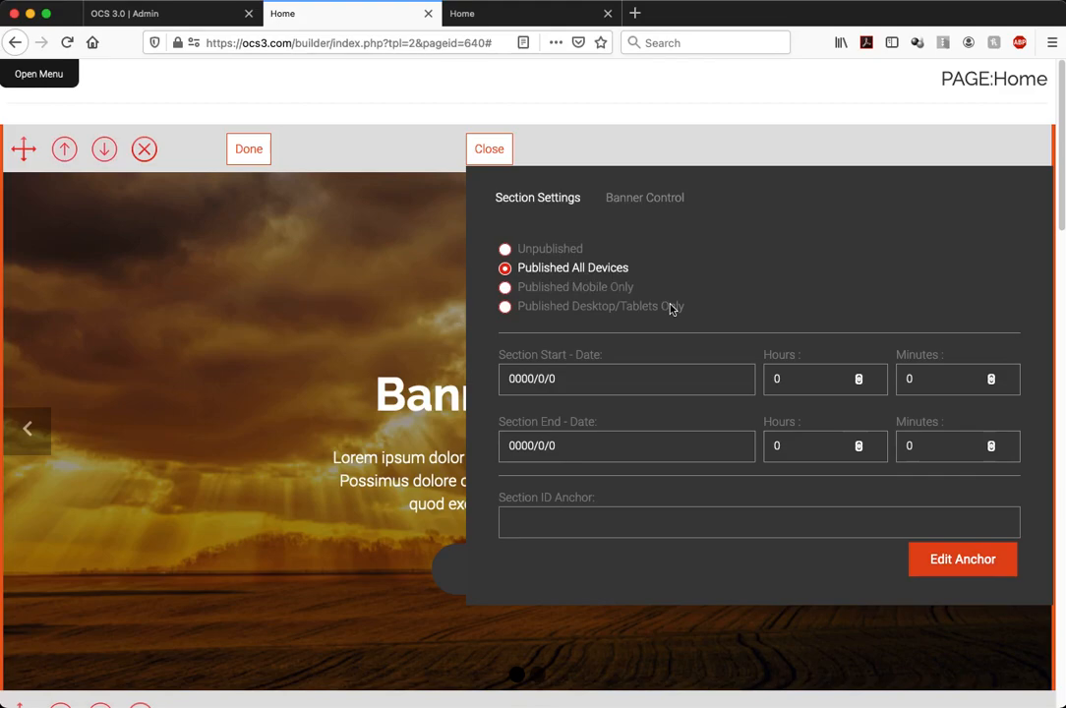
pyautogui.click(489, 157)
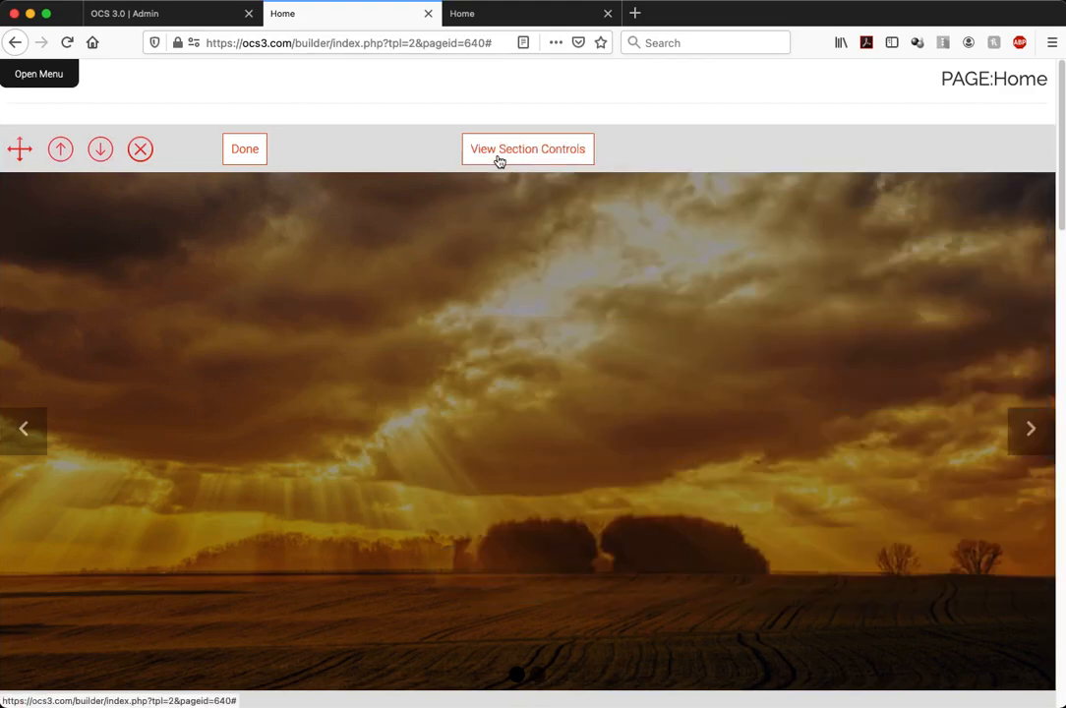
# - Shrink the browser window slightly and try restricting the banner section to Published Desktop/Tablets Only
pyautogui.moveTo(1062, 696); pyautogui.dragTo(1025, 692)
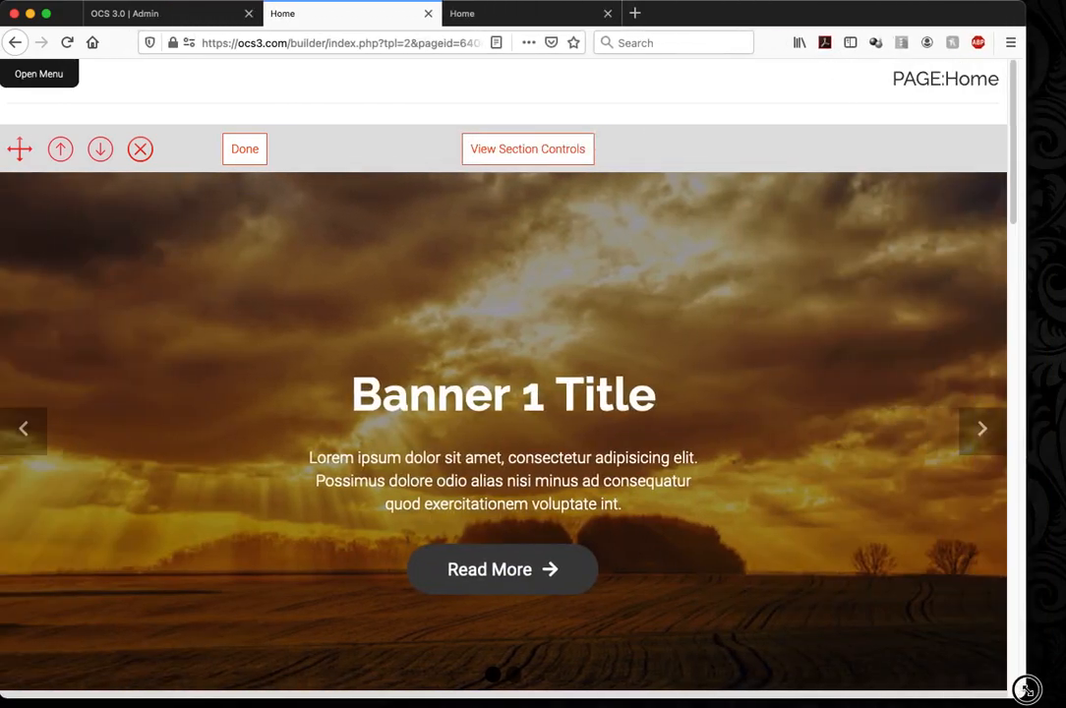
pyautogui.click(540, 158)
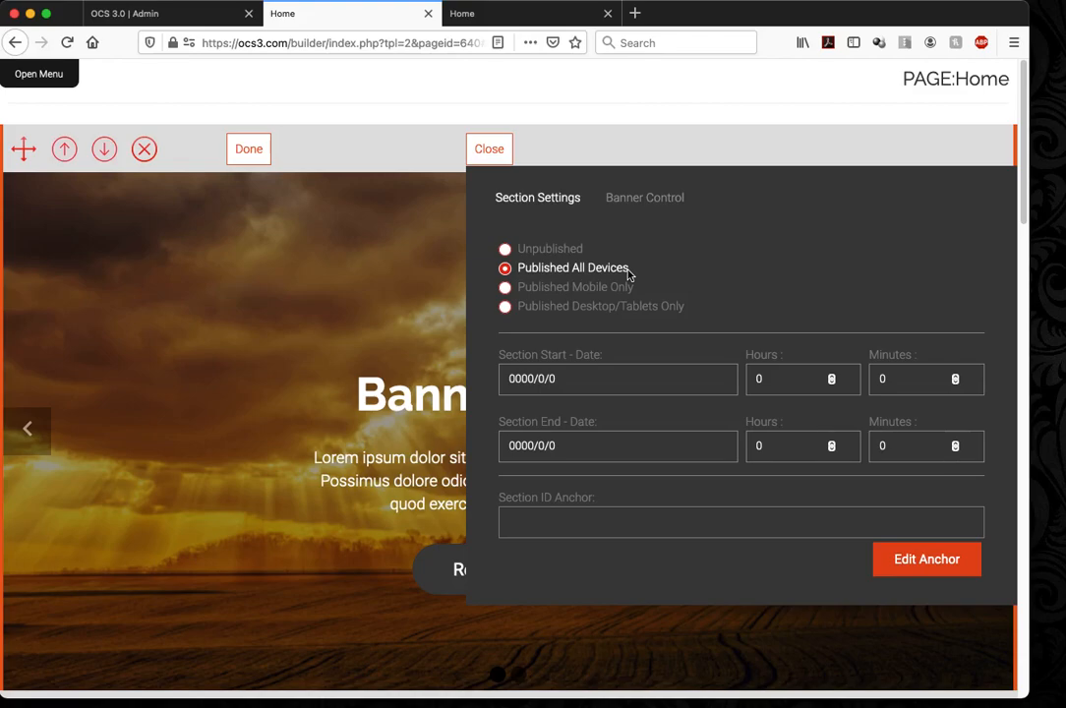
pyautogui.click(505, 307)
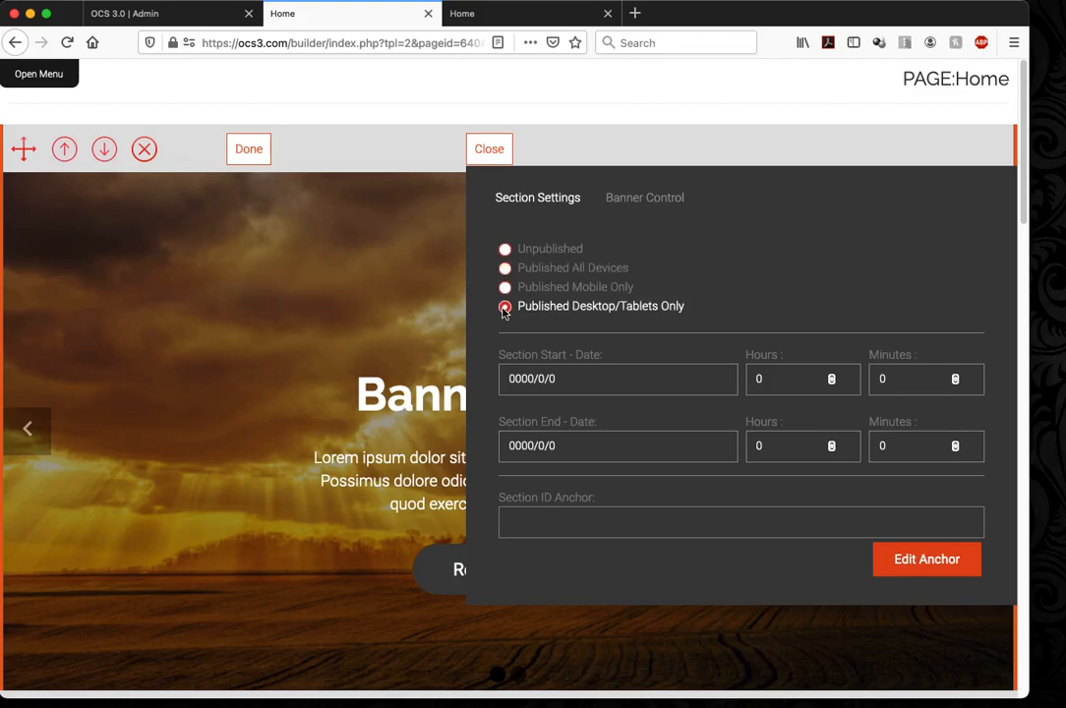
pyautogui.scroll(-2, 492, 311)
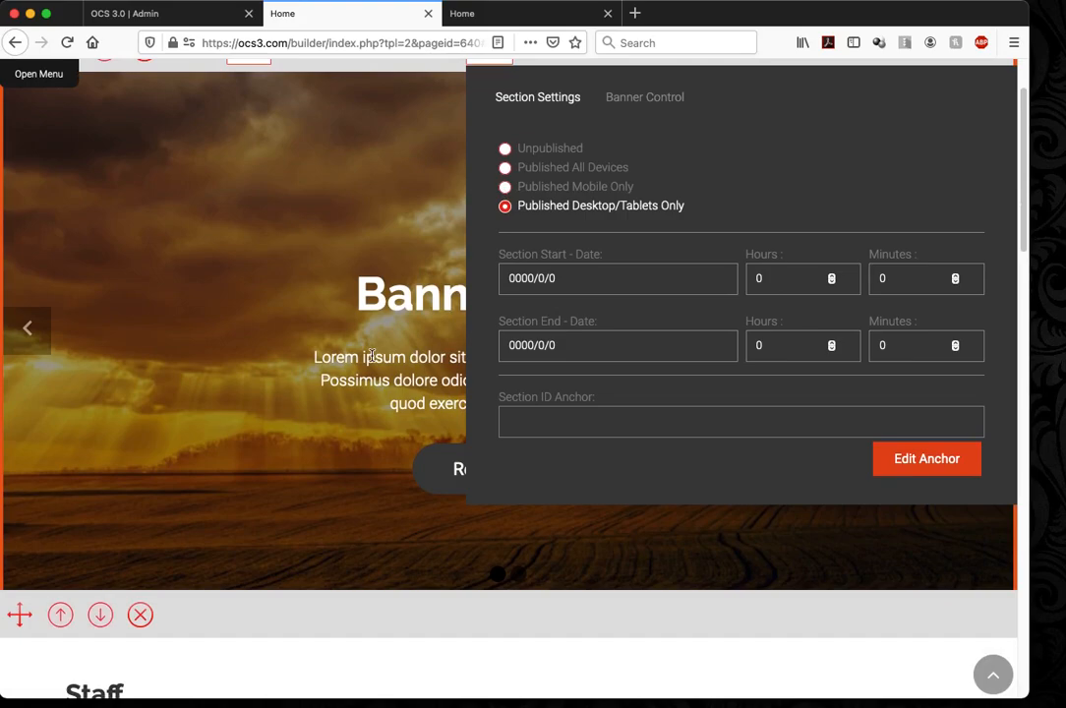
pyautogui.scroll(2, 371, 356)
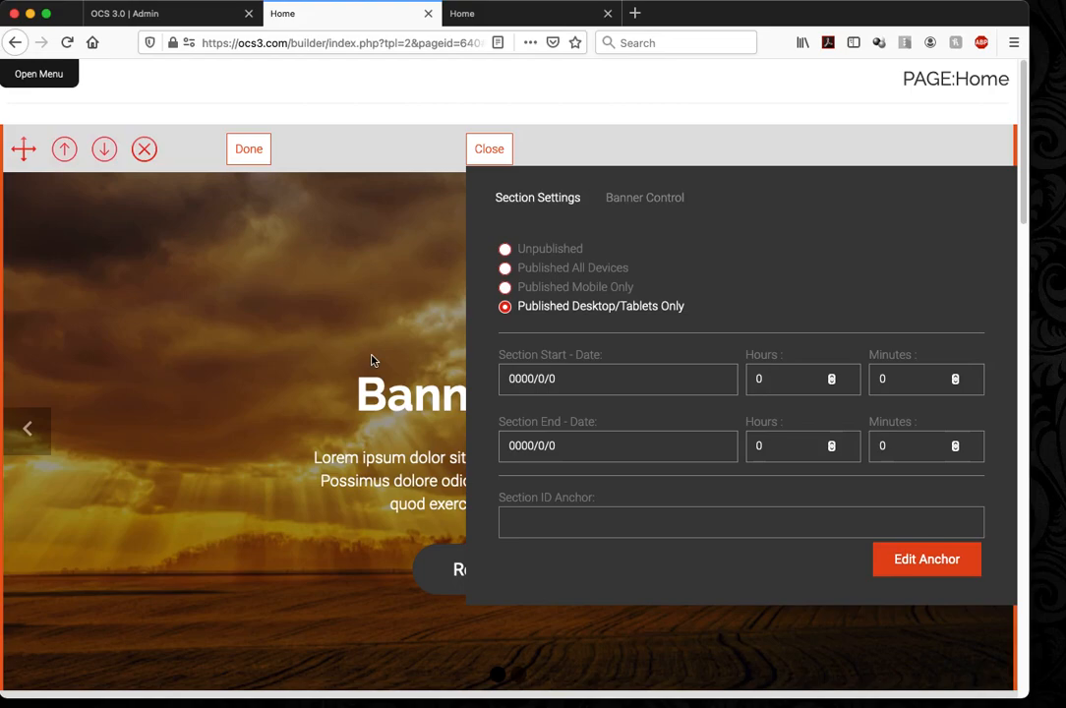
pyautogui.scroll(-5, 371, 360)
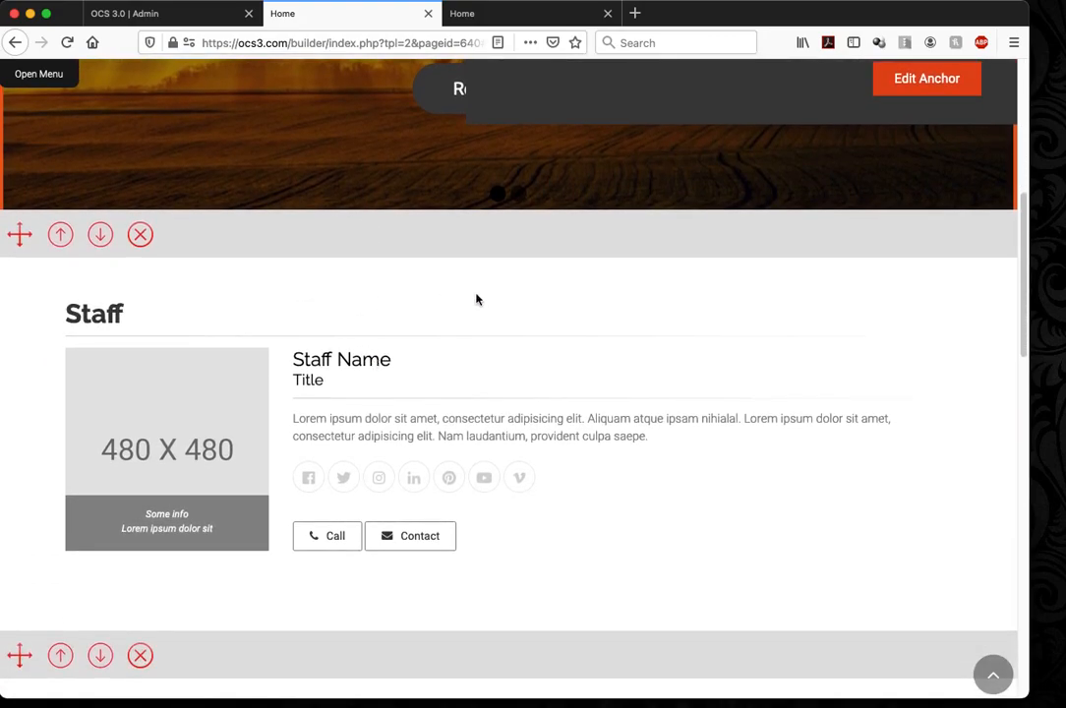
pyautogui.scroll(5, 476, 299)
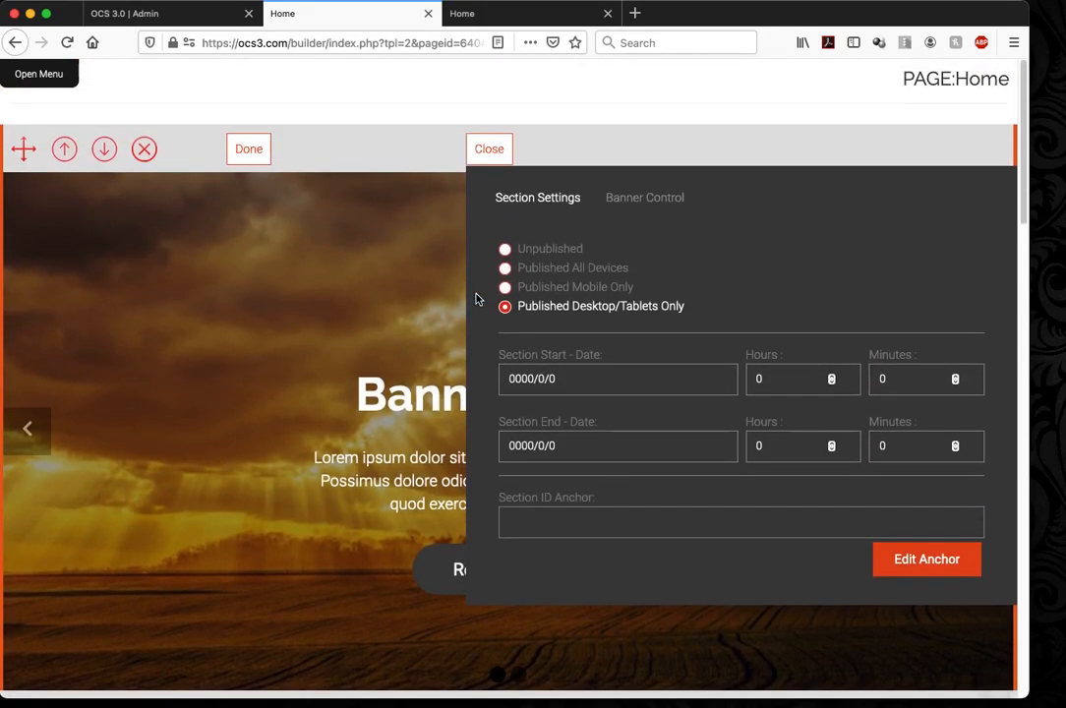
# - Switch the banner section back to Published All Devices and close its section controls
pyautogui.click(489, 150)
pyautogui.click(489, 149)
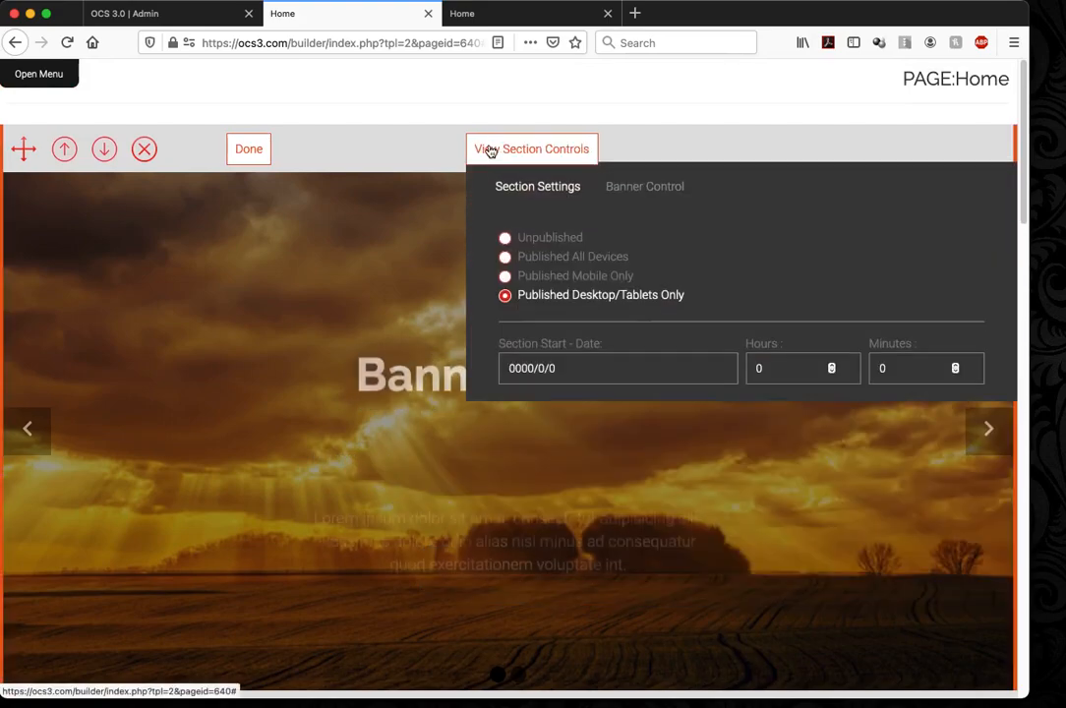
pyautogui.click(505, 268)
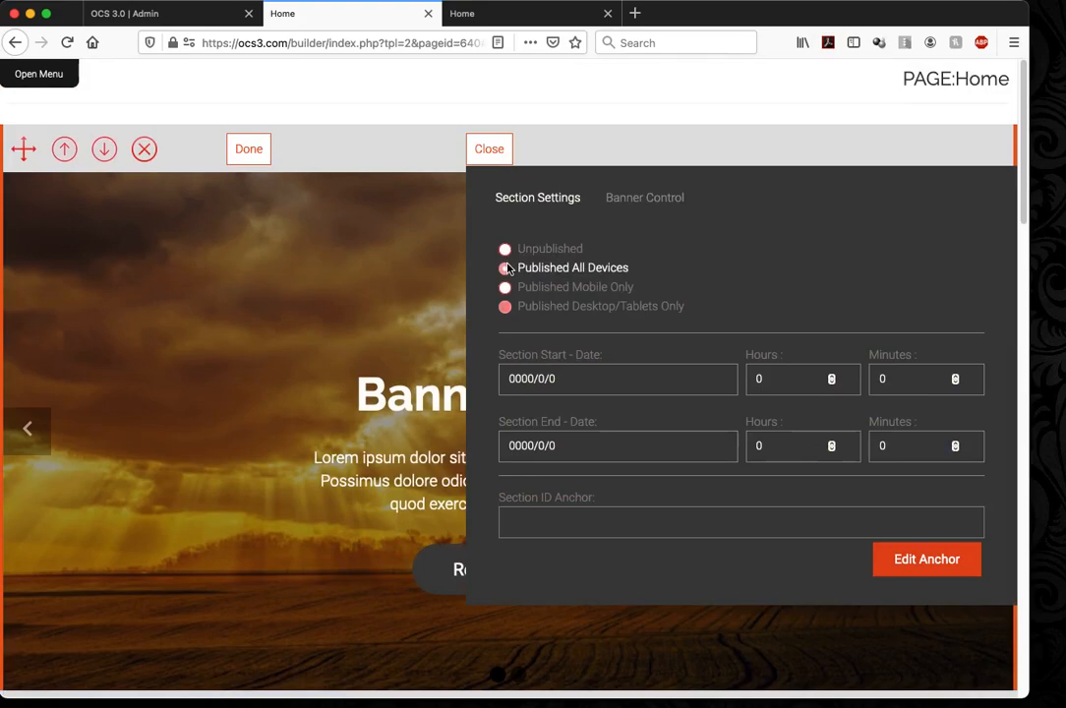
pyautogui.click(489, 150)
# - Save the Home page again and reload its preview to check the published banner
pyautogui.click(35, 72)
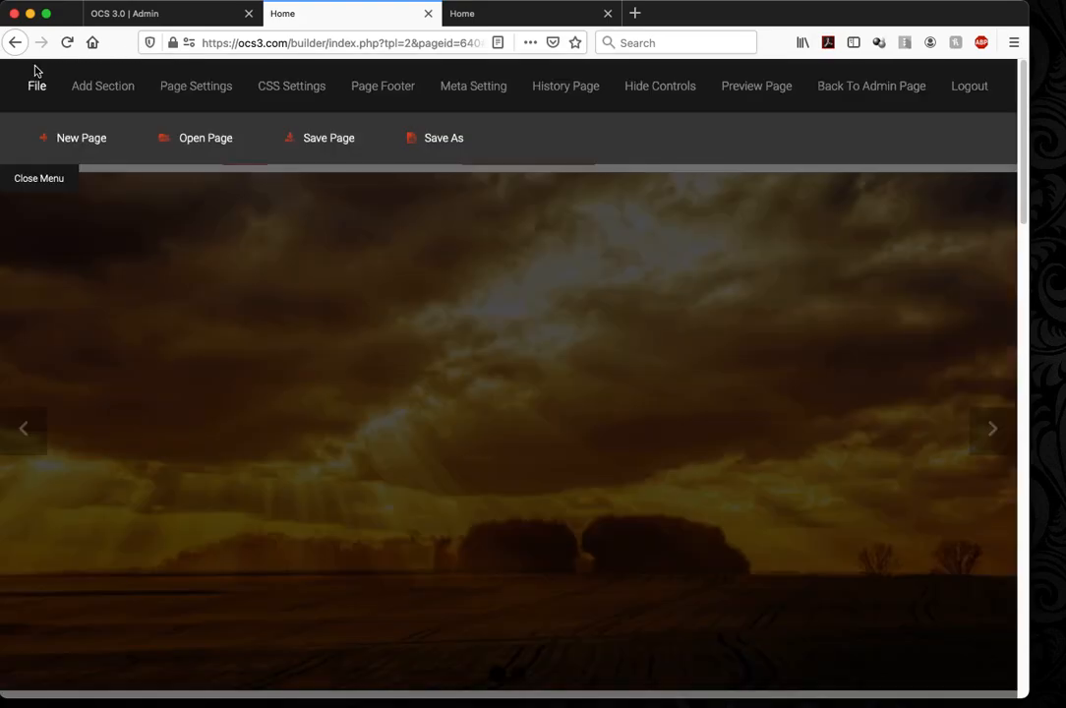
pyautogui.click(319, 139)
pyautogui.click(576, 328)
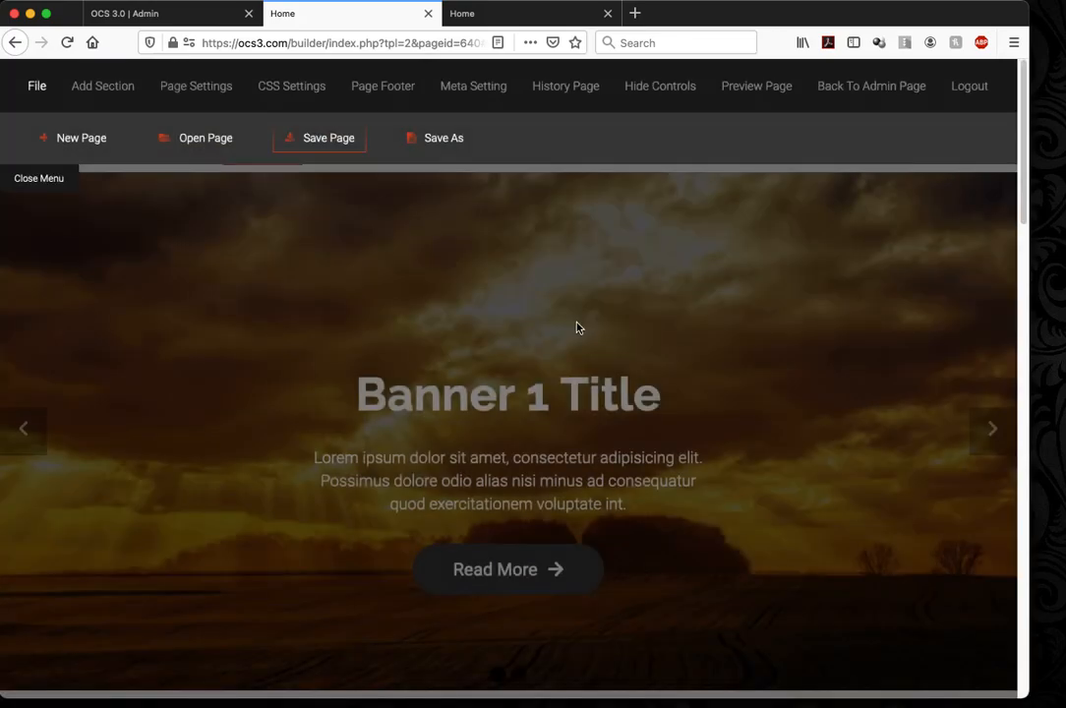
pyautogui.click(538, 17)
pyautogui.click(67, 43)
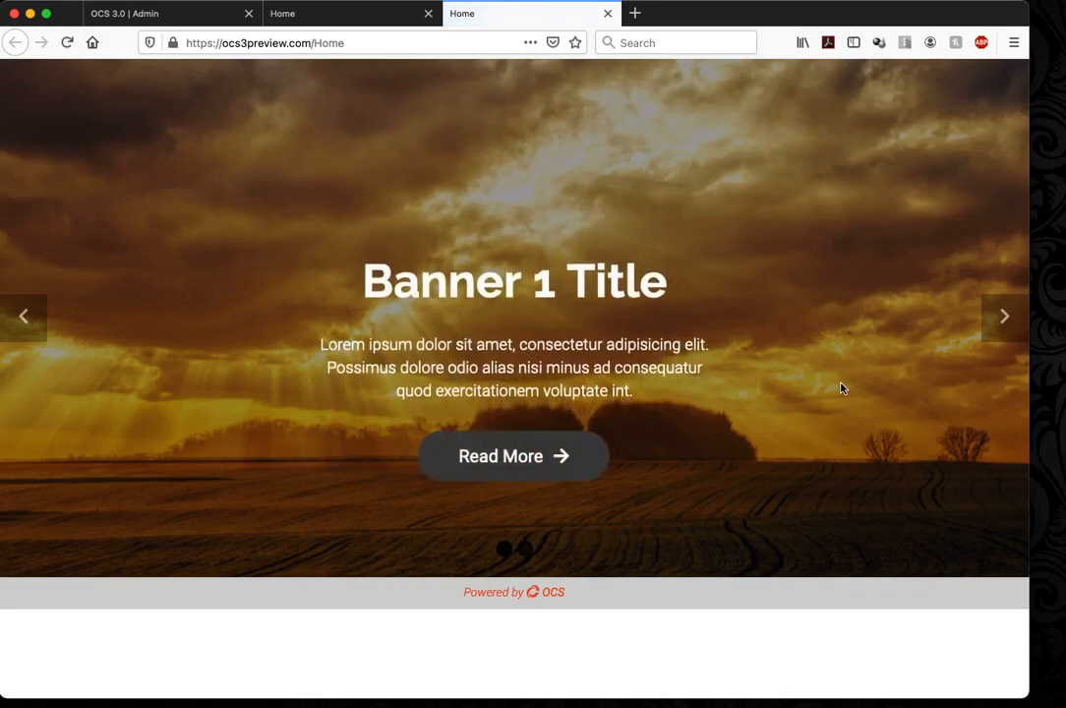
# - Return to the builder, review the banner's publishing settings and the sections below it, and finish editing the banner section
pyautogui.click(349, 22)
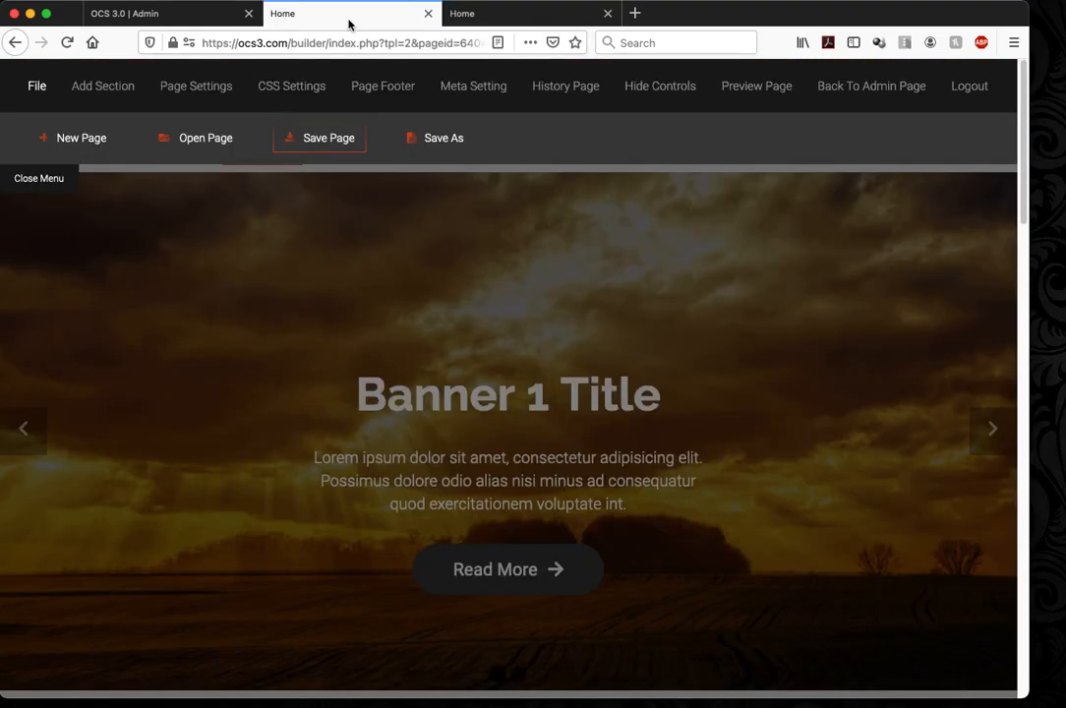
pyautogui.click(61, 177)
pyautogui.click(254, 148)
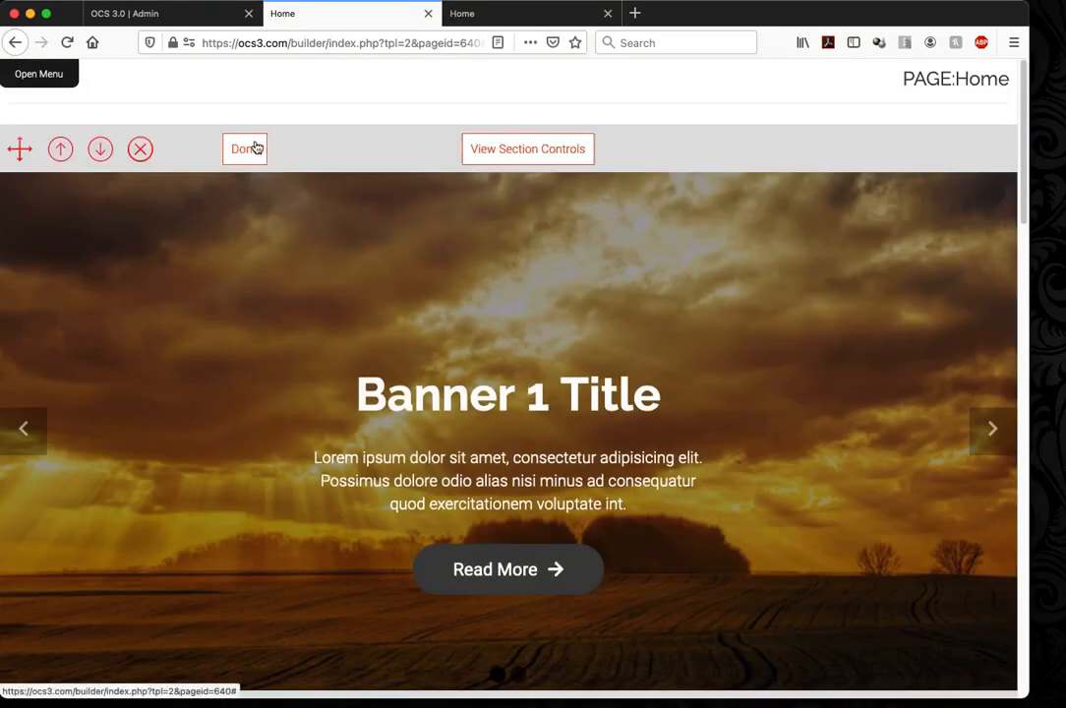
pyautogui.click(527, 148)
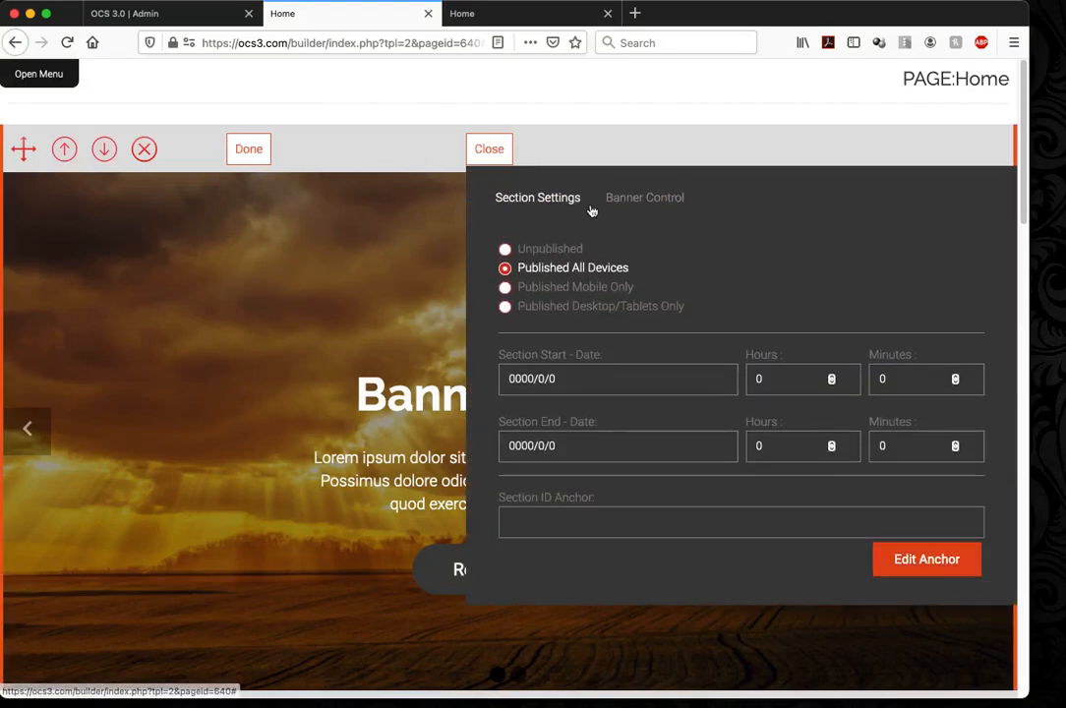
pyautogui.click(486, 152)
pyautogui.scroll(-15, 495, 289)
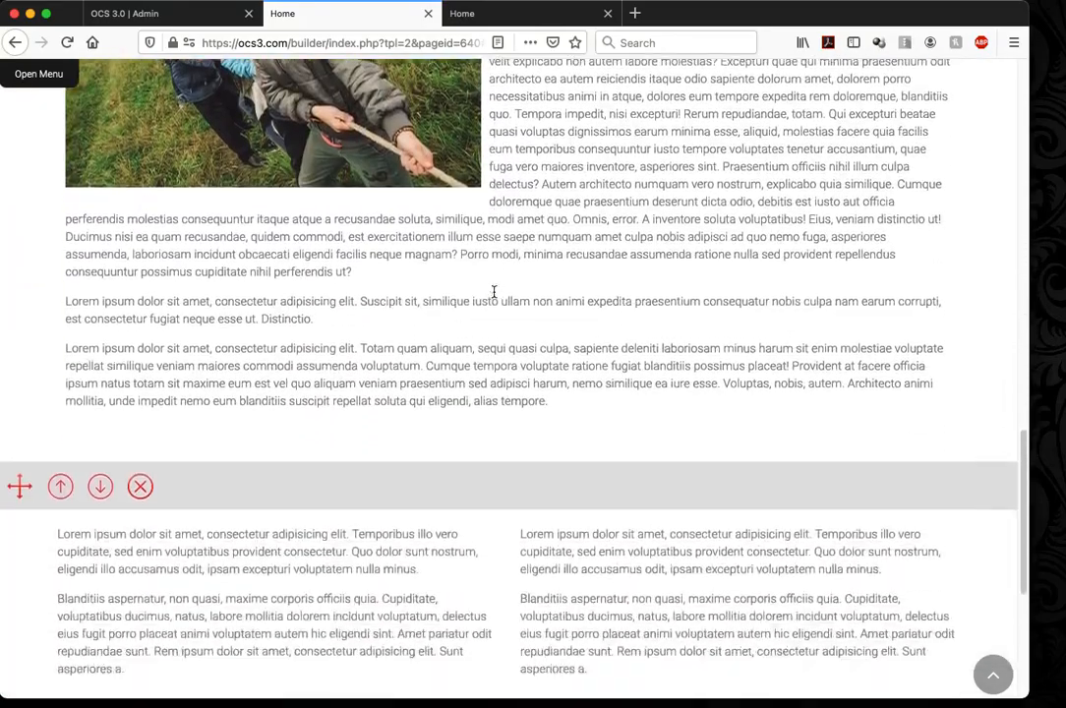
pyautogui.scroll(-4, 495, 295)
pyautogui.scroll(20, 257, 328)
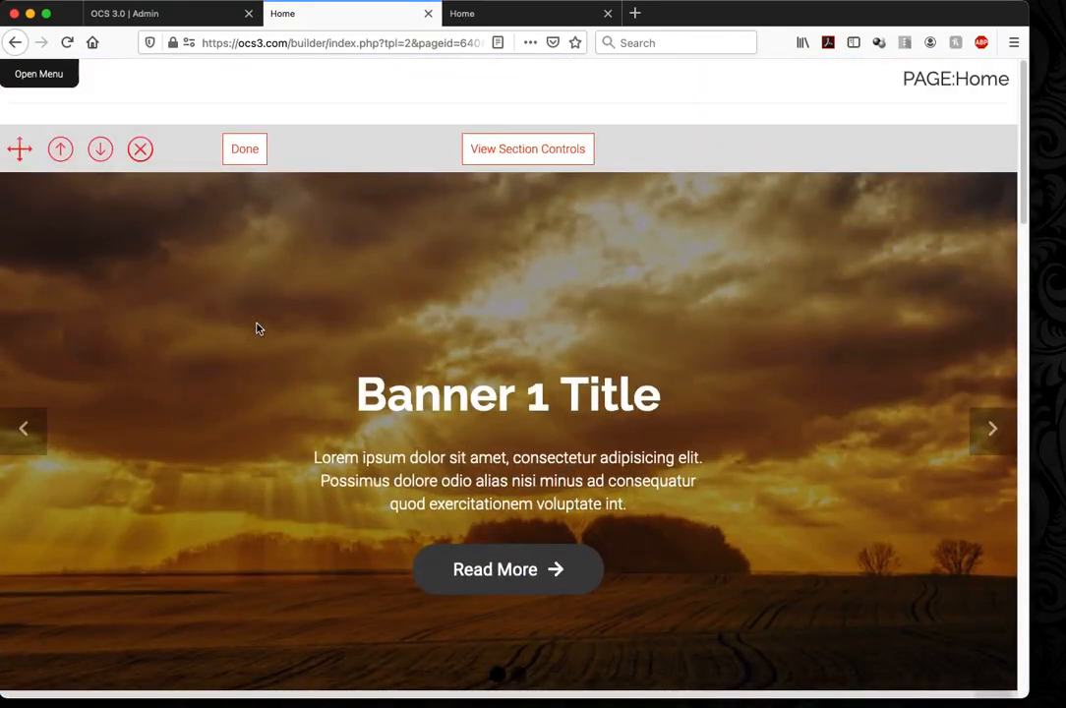
pyautogui.click(237, 146)
# - Open the map section for editing and examine its Section Map address fields
pyautogui.scroll(-10, 442, 311)
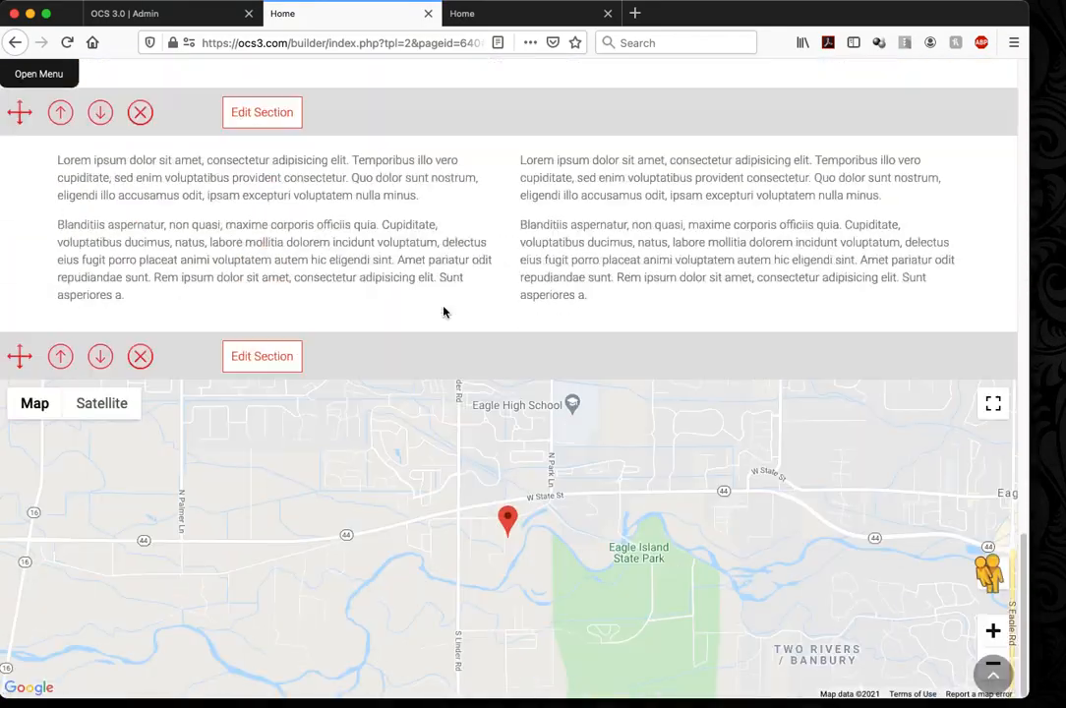
pyautogui.click(256, 363)
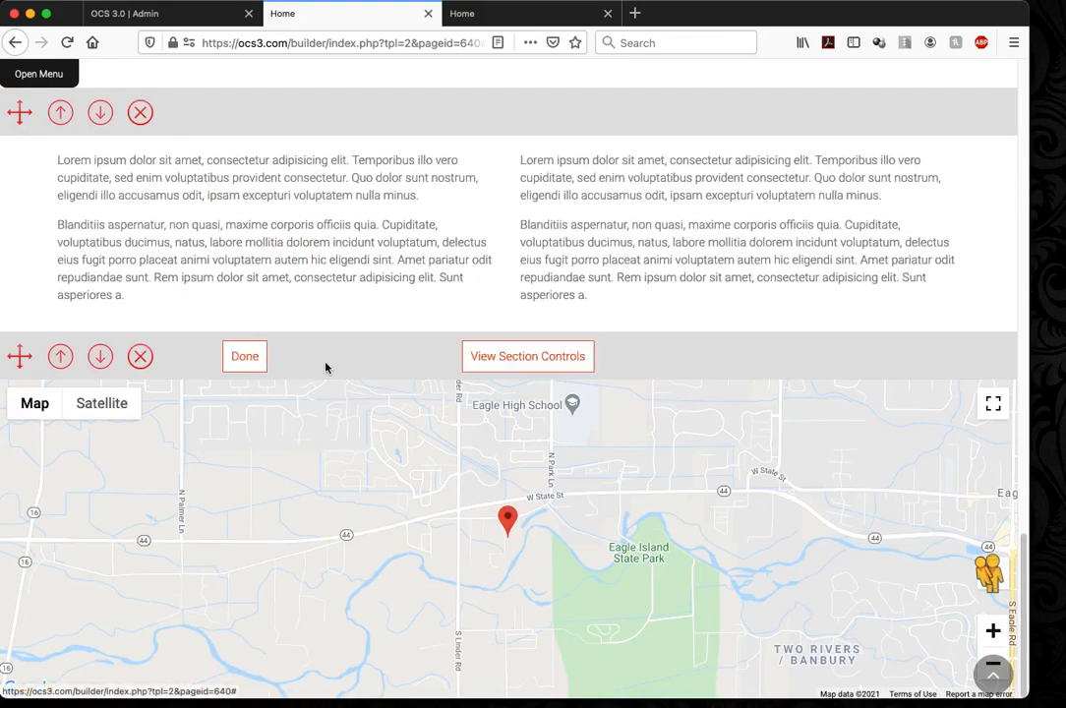
pyautogui.click(526, 356)
pyautogui.click(765, 407)
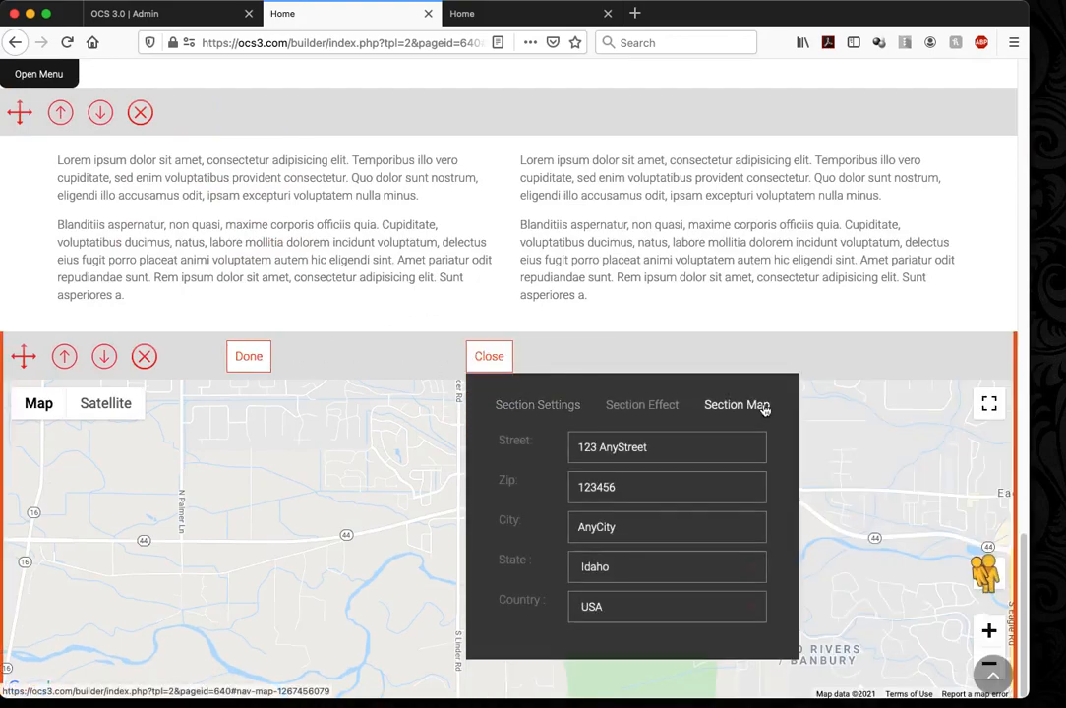
pyautogui.click(488, 356)
# - Open the list of section types that can be added to the page
pyautogui.scroll(2, 608, 262)
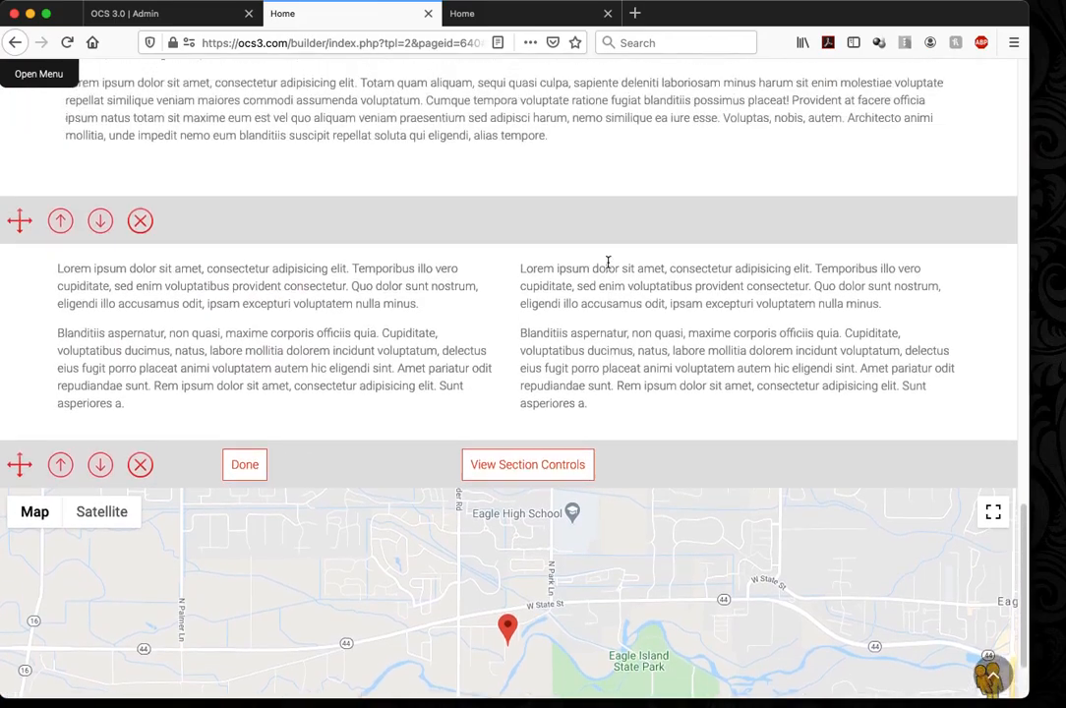
pyautogui.scroll(15, 608, 263)
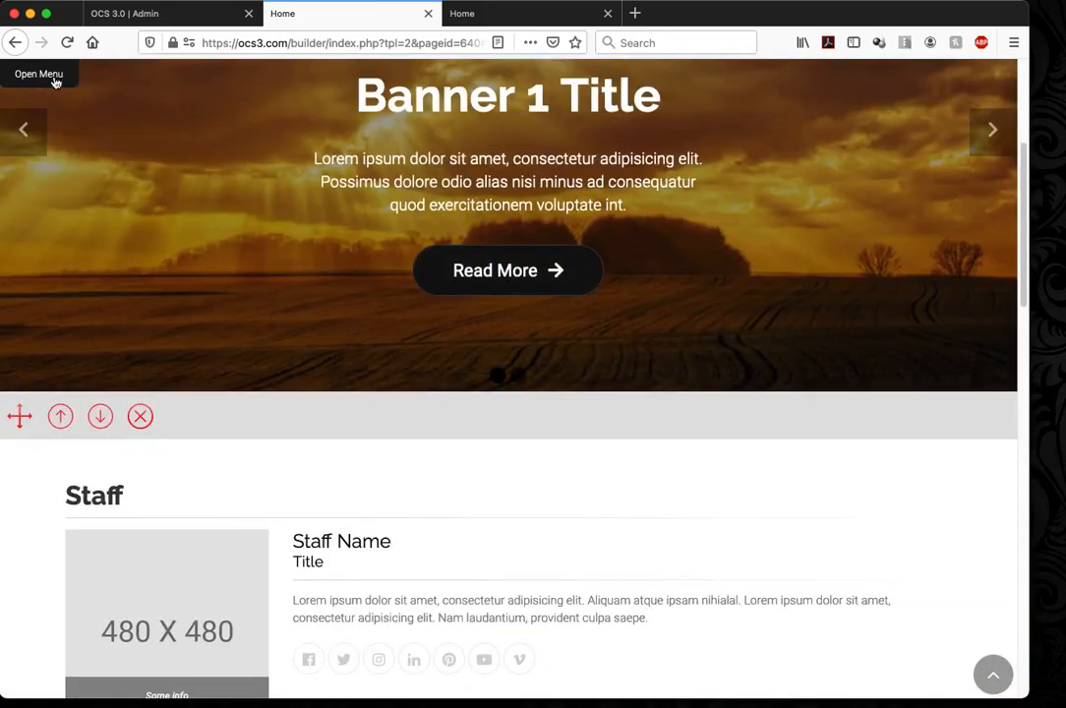
pyautogui.click(39, 74)
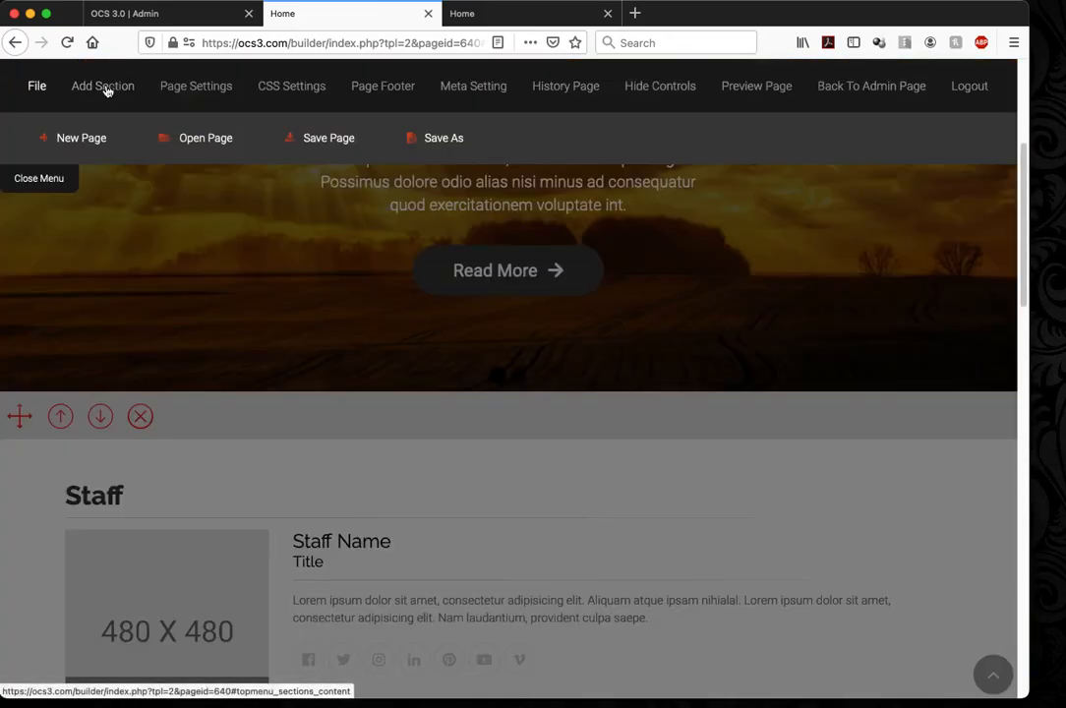
pyautogui.click(104, 87)
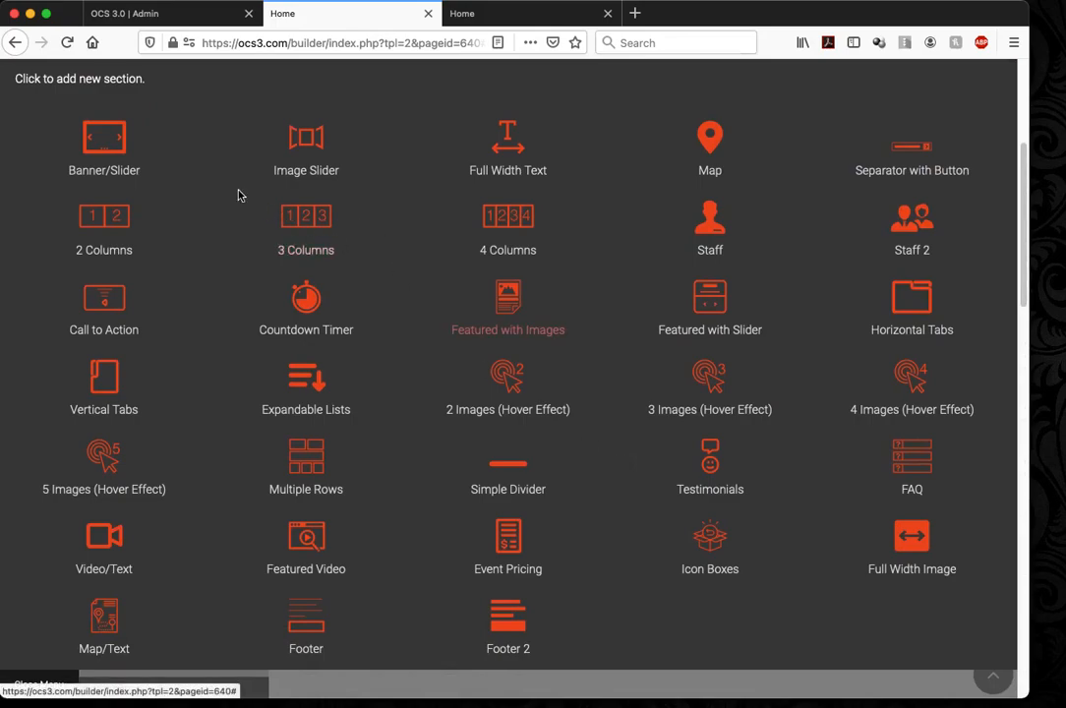
# - Close the list of section types and review the Home page's sections from the banner through the staff, image-and-text and two-column sections
pyautogui.click(45, 686)
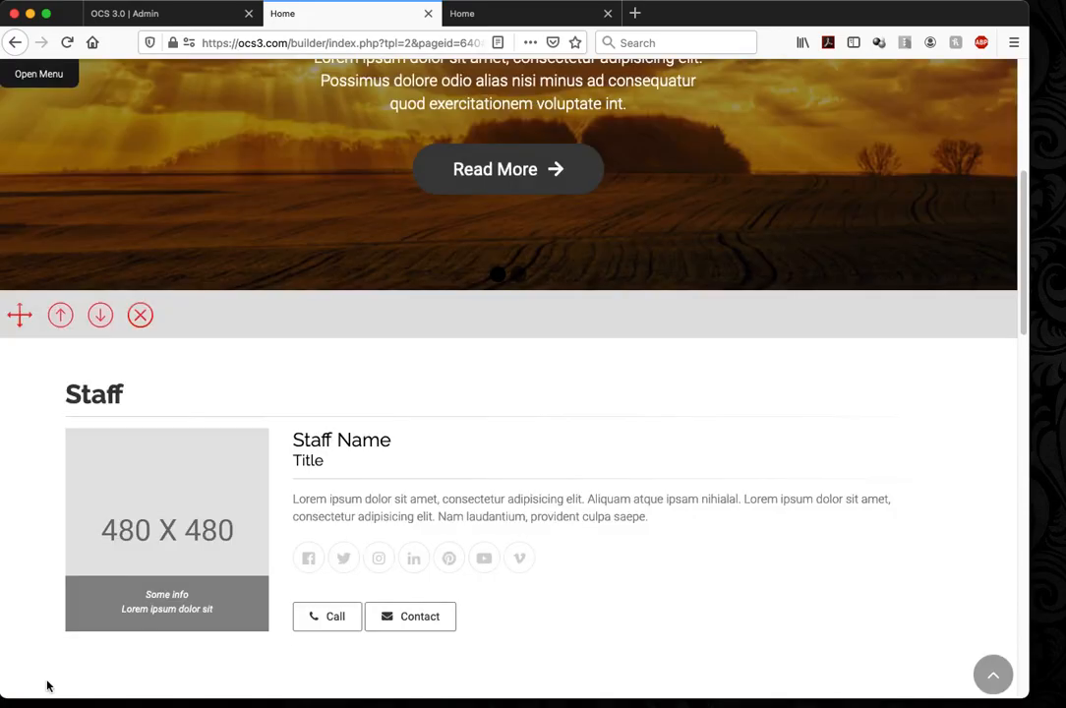
pyautogui.scroll(5, 783, 404)
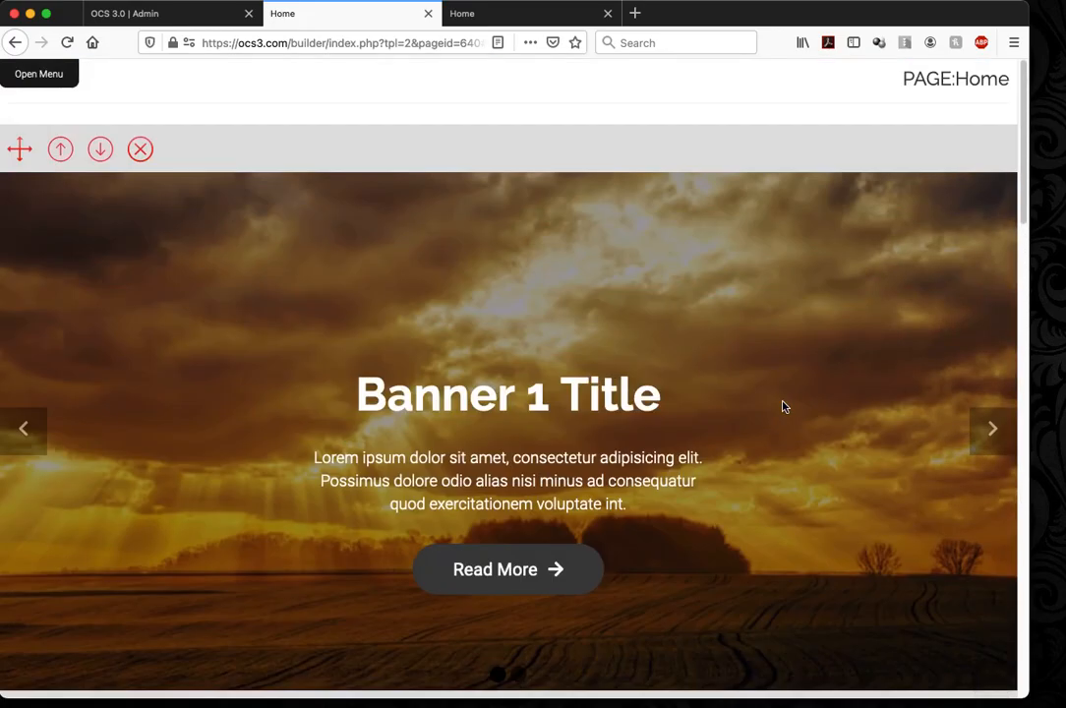
pyautogui.scroll(-10, 783, 406)
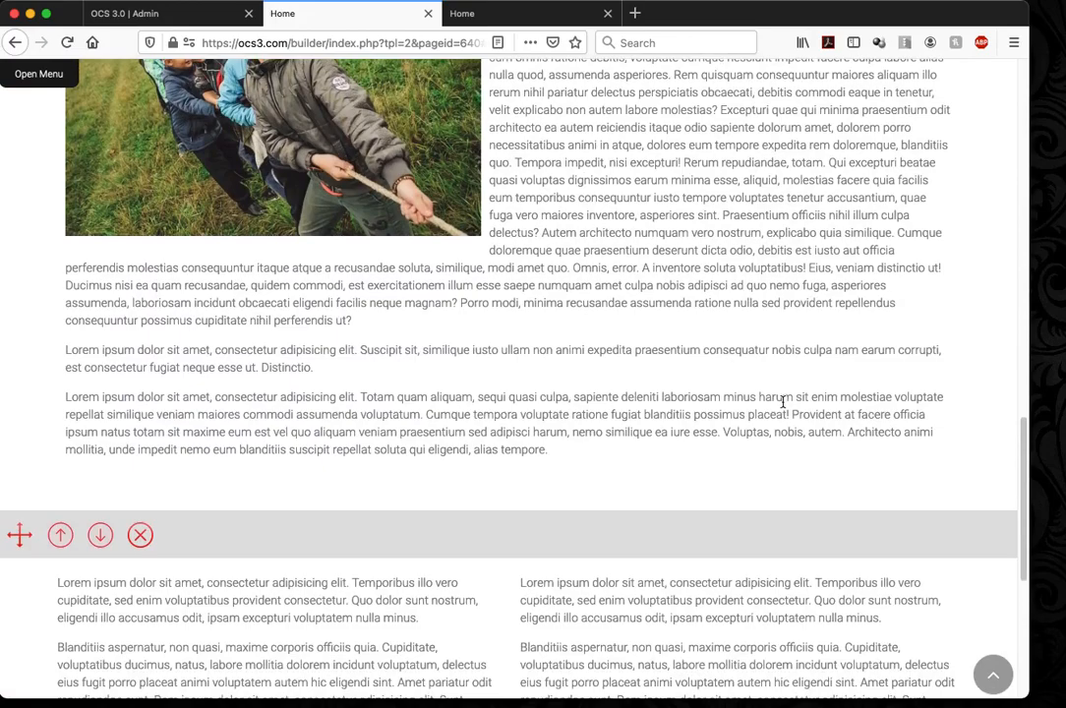
pyautogui.scroll(10, 783, 402)
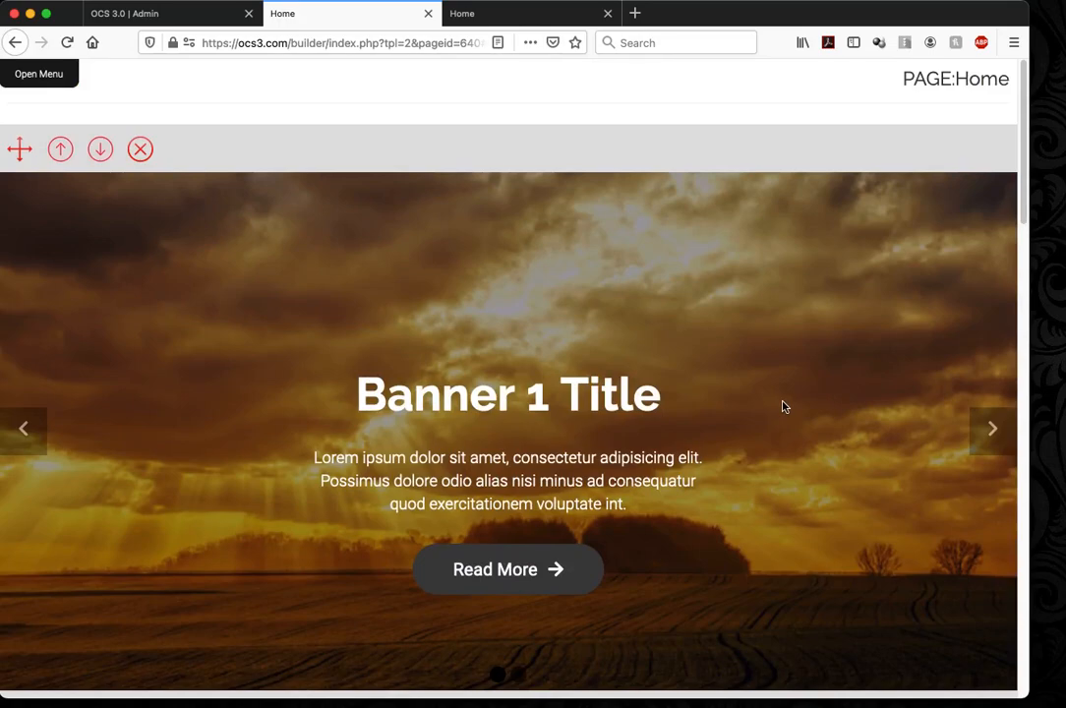
pyautogui.scroll(-5, 782, 406)
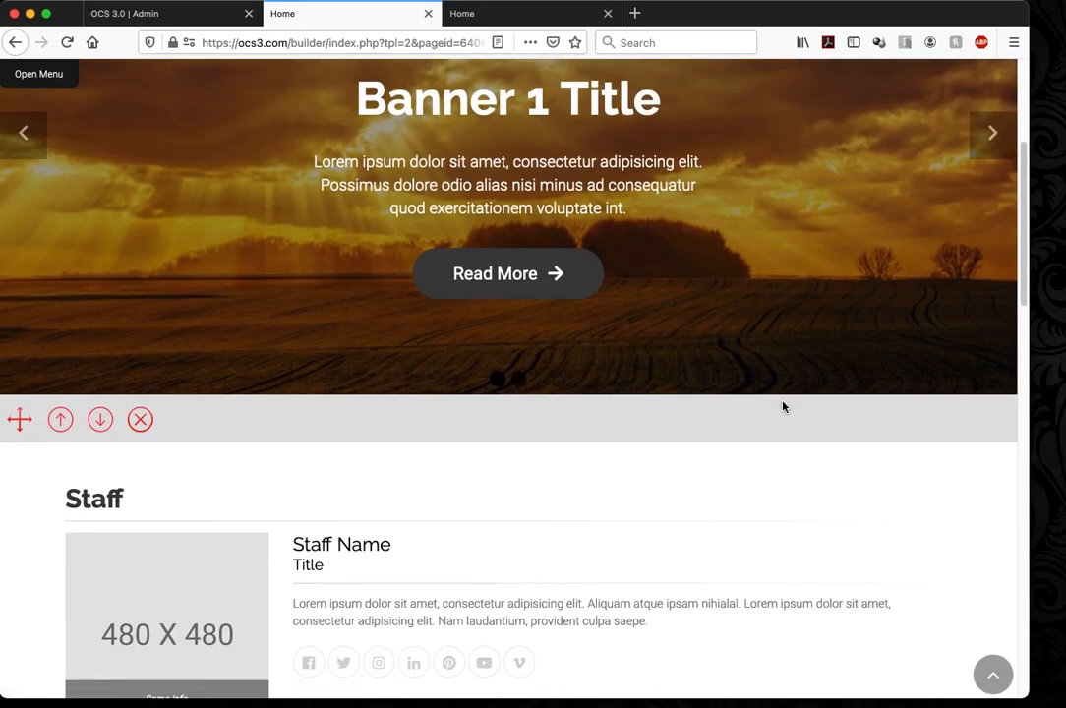
pyautogui.scroll(-8, 783, 406)
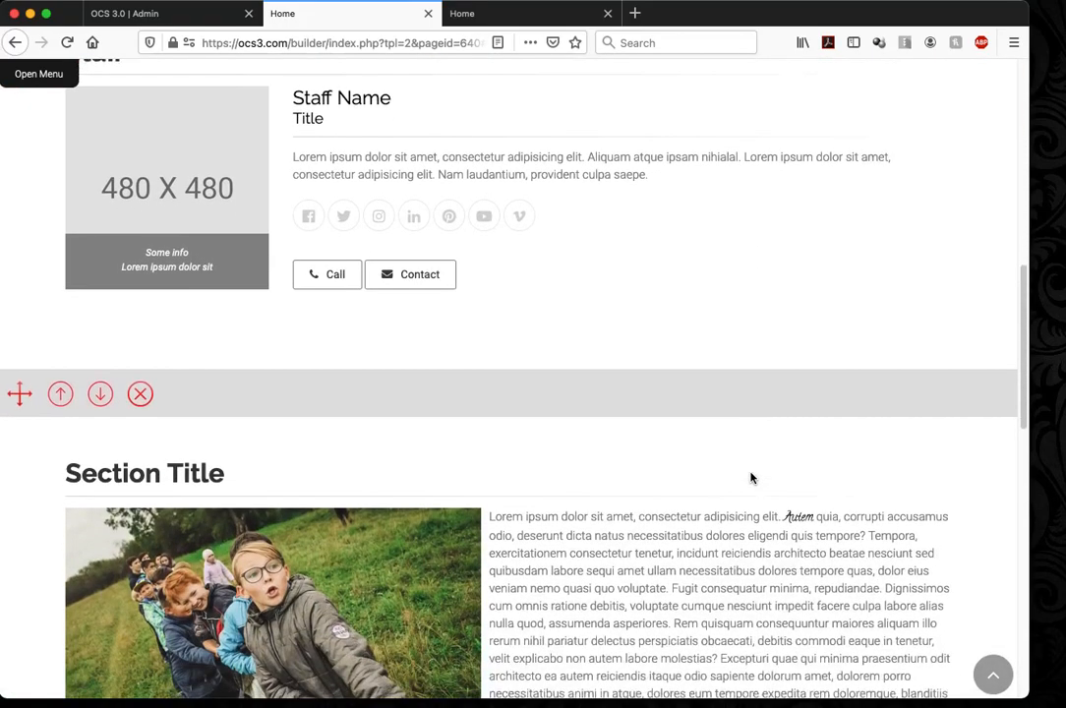
pyautogui.scroll(-12, 750, 478)
pyautogui.scroll(8, 753, 476)
pyautogui.scroll(15, 751, 475)
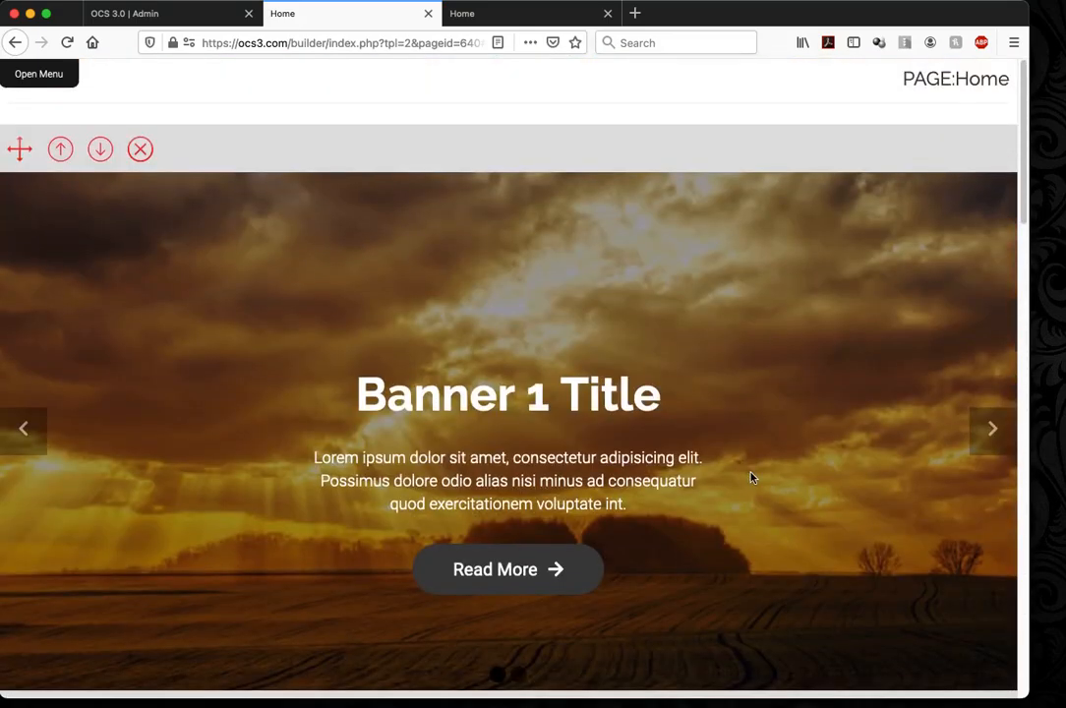